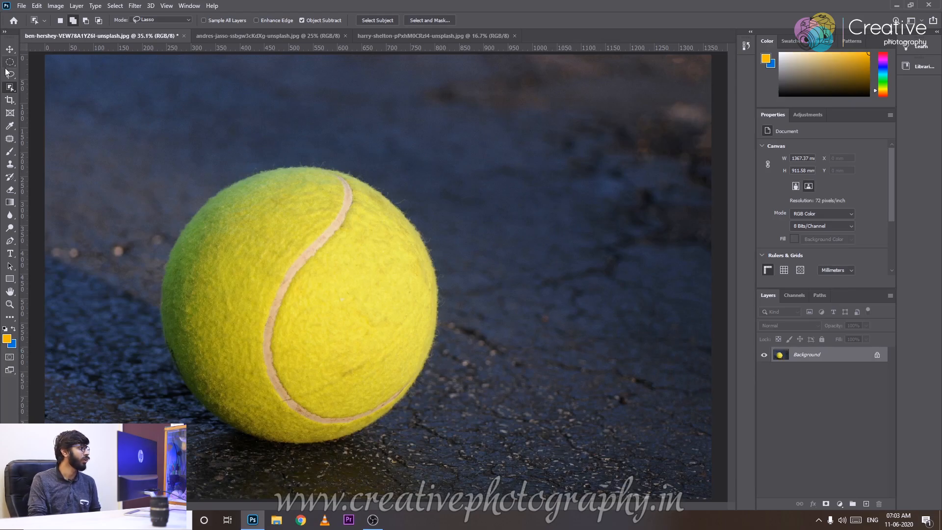
# Select the tennis ball using the Object Selection Tool in Rectangle mode and check the selection's edge.
pyautogui.rightClick(13, 90)
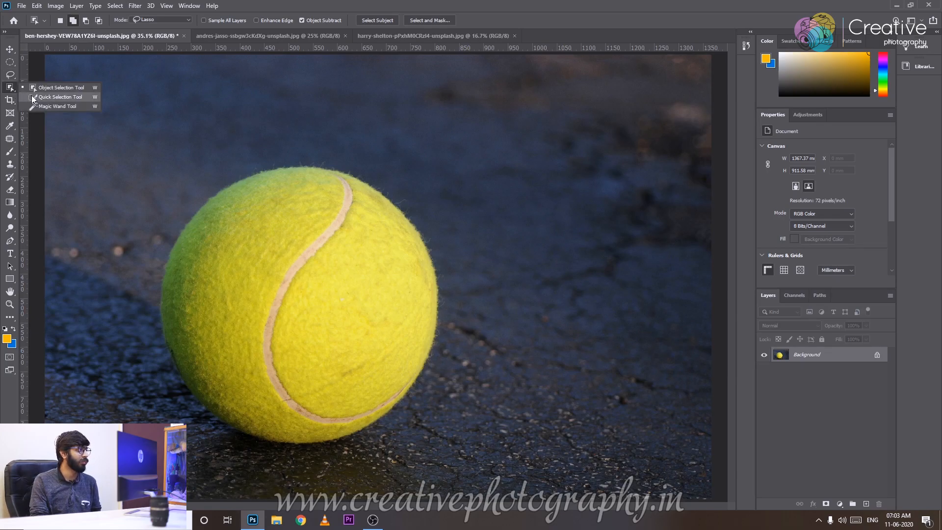
pyautogui.click(34, 88)
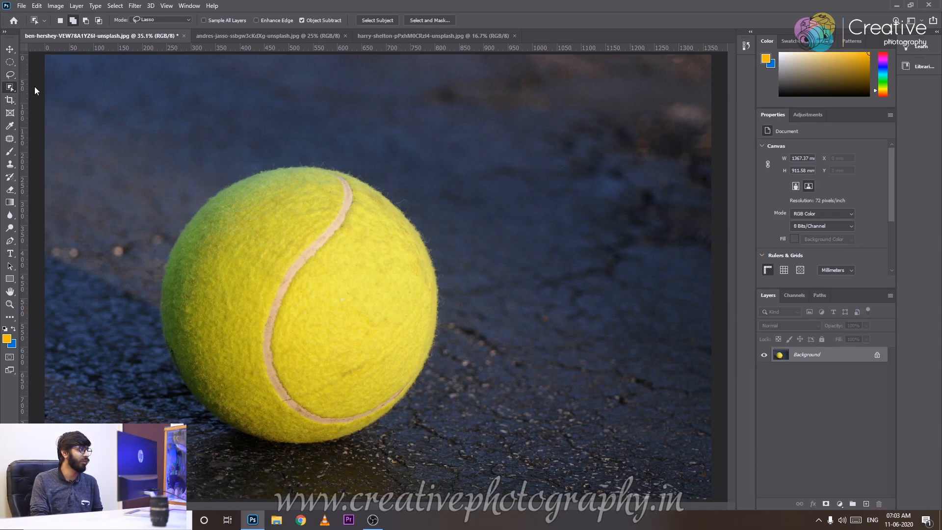
pyautogui.rightClick(10, 89)
pyautogui.click(33, 89)
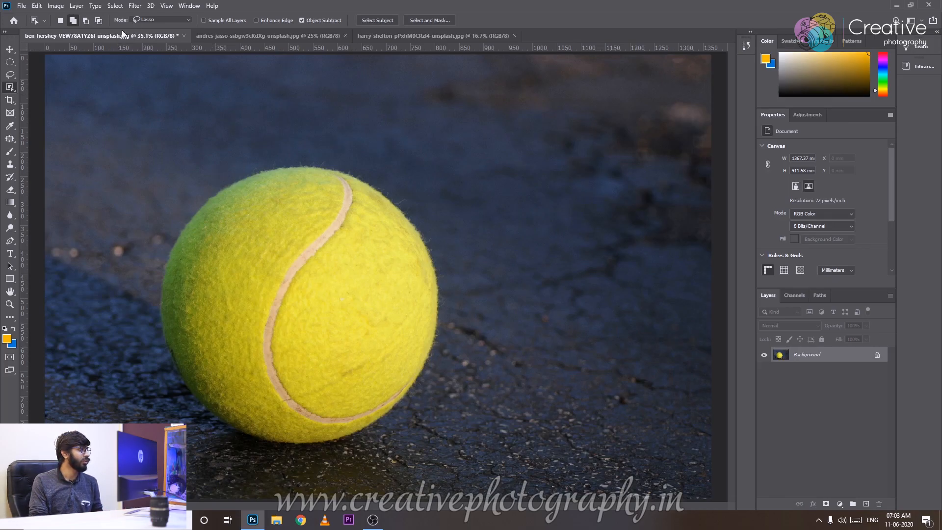
pyautogui.click(151, 18)
pyautogui.click(152, 26)
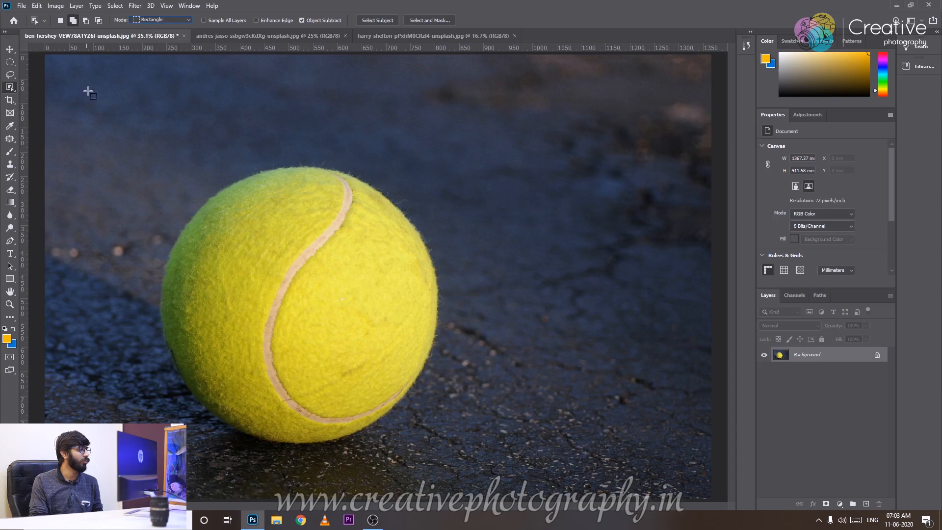
pyautogui.moveTo(129, 109); pyautogui.dragTo(453, 477)
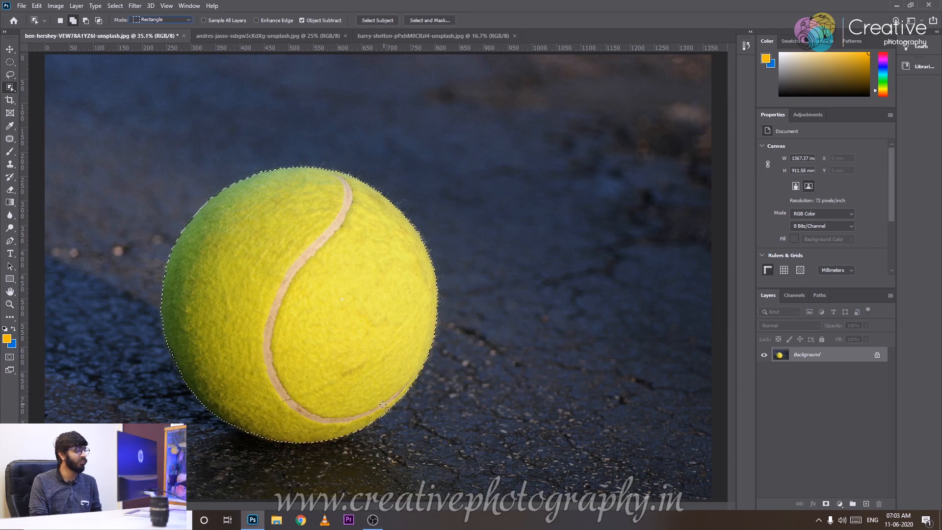
pyautogui.hotkey('ctrl', '+')
pyautogui.hotkey('ctrl', '+')
pyautogui.moveTo(358, 369); pyautogui.dragTo(469, 265)
pyautogui.hotkey('ctrl', '-')
pyautogui.hotkey('ctrl', '-')
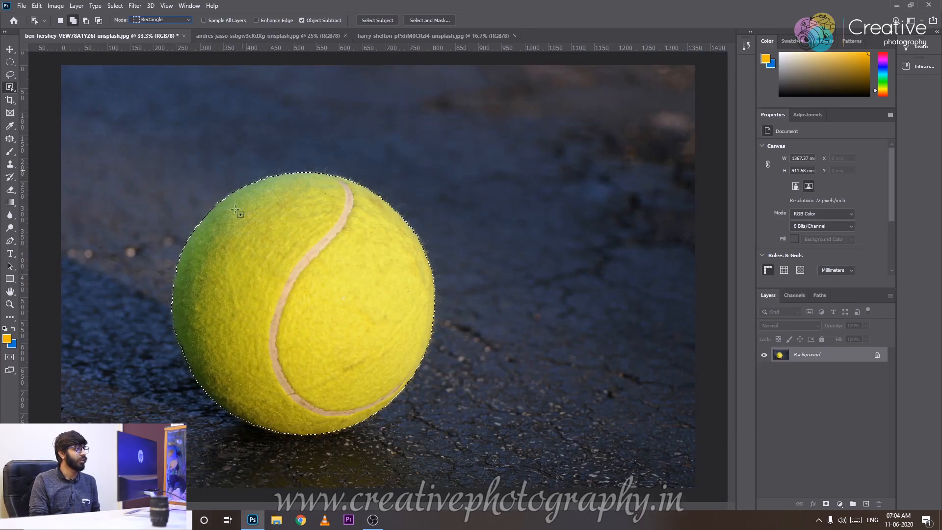
# Open the chair image and select the chair's seat shell with a rectangular object selection.
pyautogui.click(243, 37)
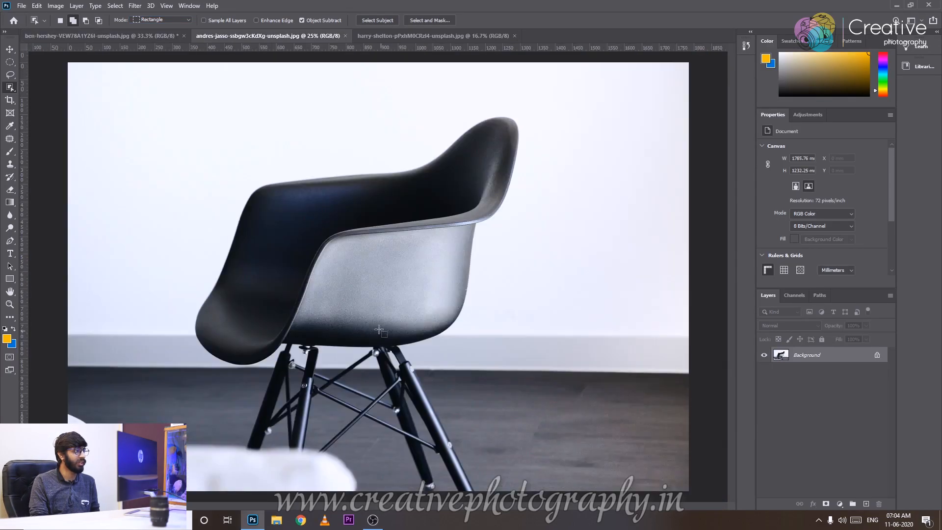
pyautogui.moveTo(145, 94); pyautogui.dragTo(542, 374)
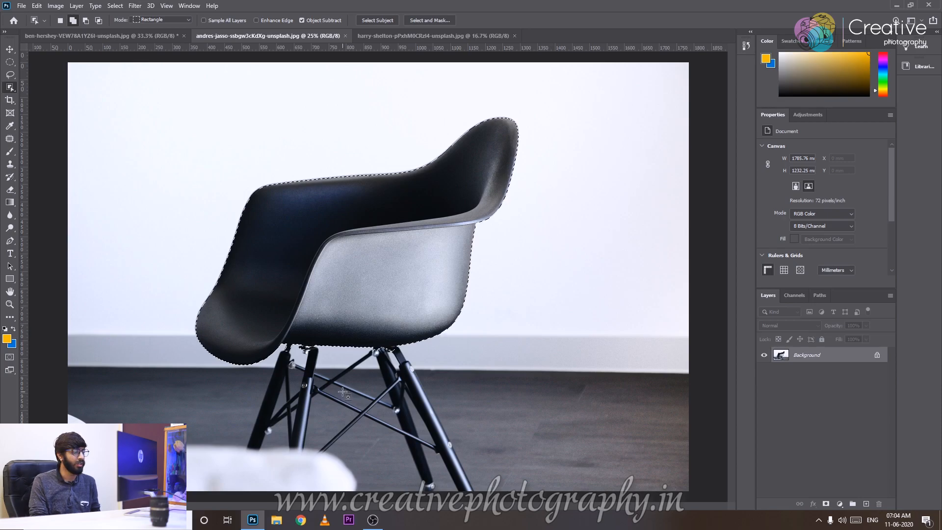
pyautogui.hotkey('ctrl', '+')
pyautogui.hotkey('ctrl', '+')
pyautogui.hotkey('ctrl', '+')
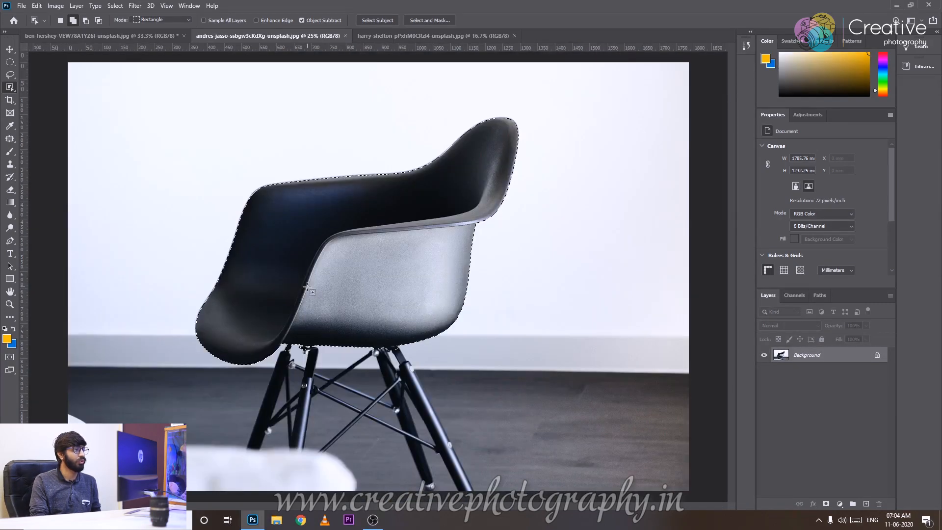
# Open the glass buildings image and select the sky area with a rectangular object selection over its upper part.
pyautogui.click(433, 36)
pyautogui.hotkey('ctrl', '-')
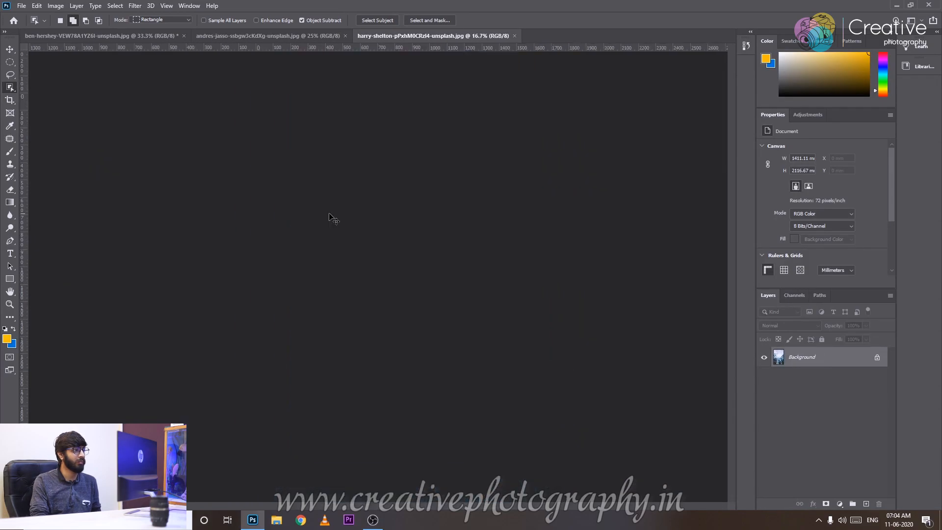
pyautogui.moveTo(229, 74); pyautogui.dragTo(544, 301)
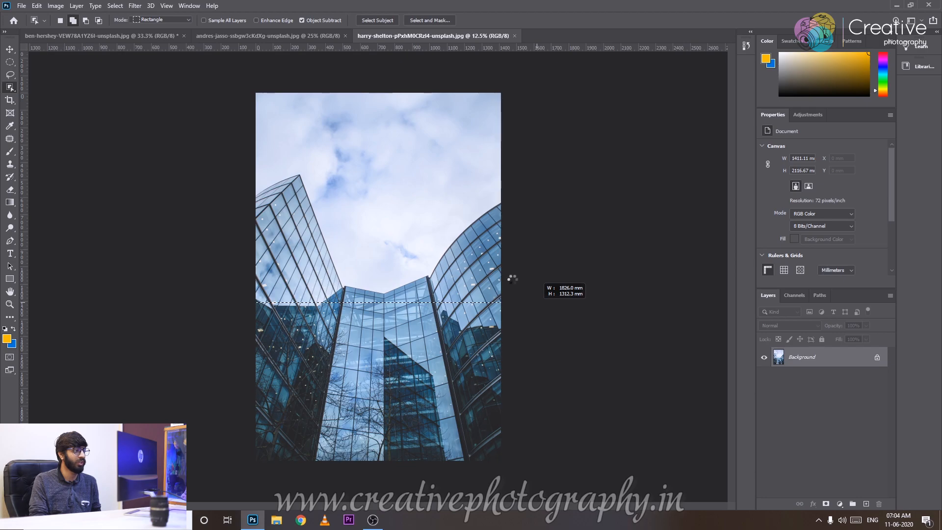
pyautogui.hotkey('ctrl', '+')
pyautogui.hotkey('ctrl', '+')
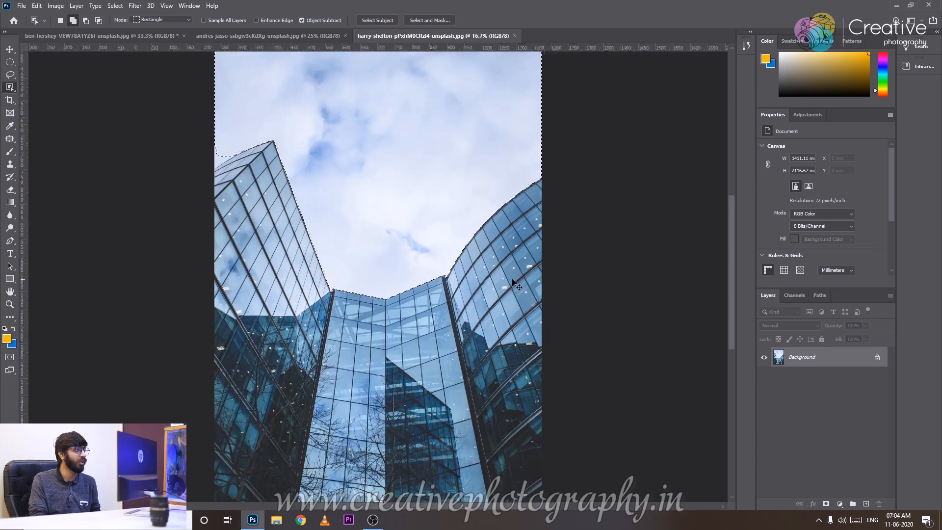
pyautogui.moveTo(203, 150); pyautogui.dragTo(287, 269)
pyautogui.hotkey('ctrl', '-')
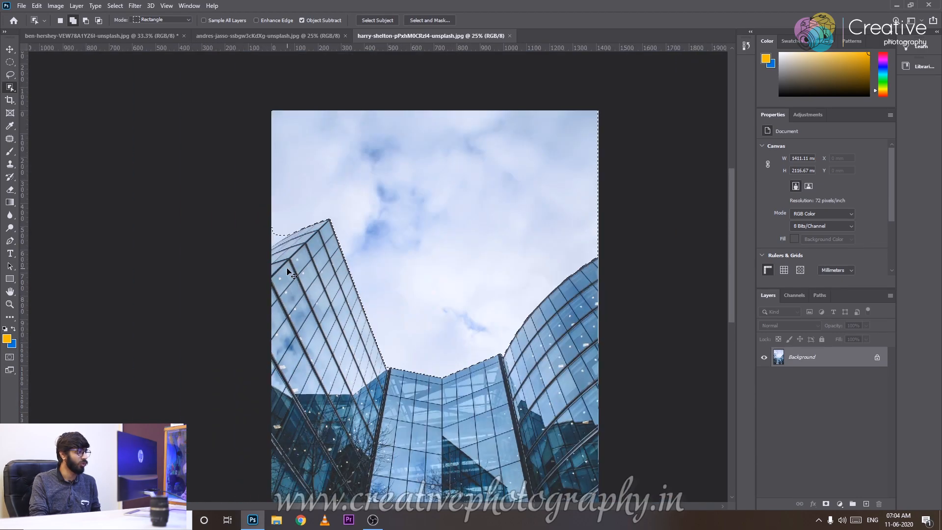
# Return to the tennis ball image and clear its selection.
pyautogui.click(265, 37)
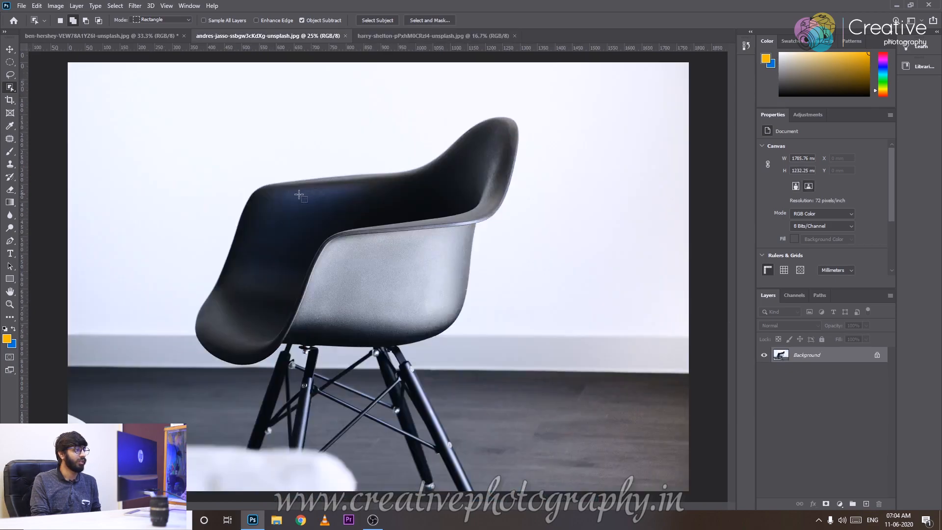
pyautogui.click(121, 37)
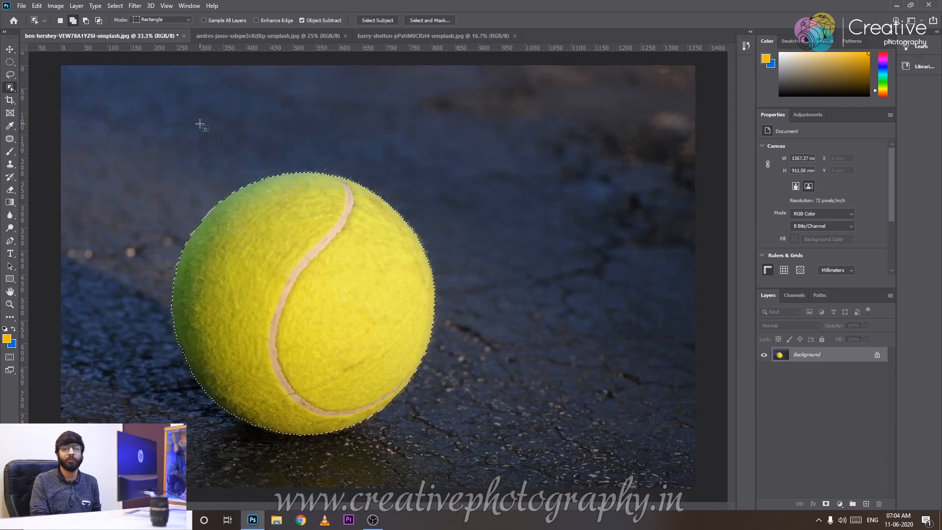
pyautogui.click(201, 125)
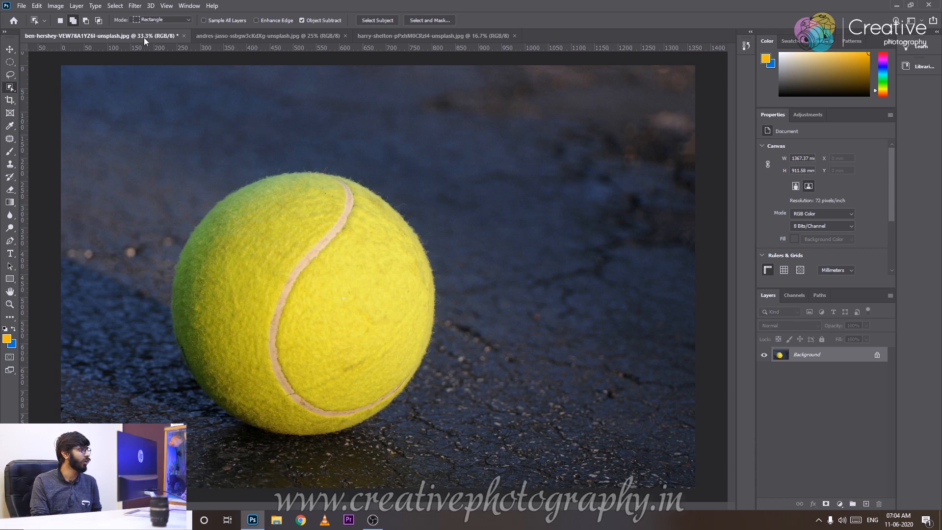
# Set the Object Selection Tool to New Selection and select only the upper-left portion of the ball.
pyautogui.click(85, 21)
pyautogui.click(60, 21)
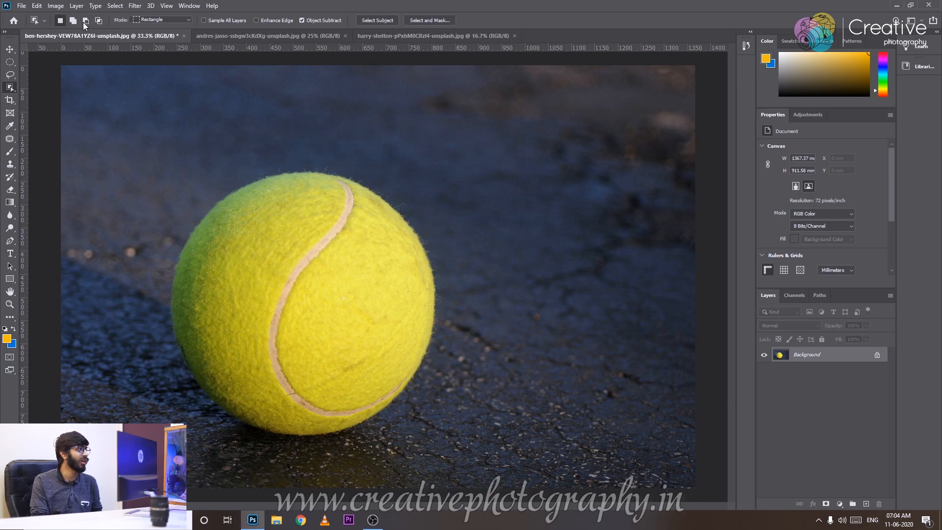
pyautogui.click(60, 20)
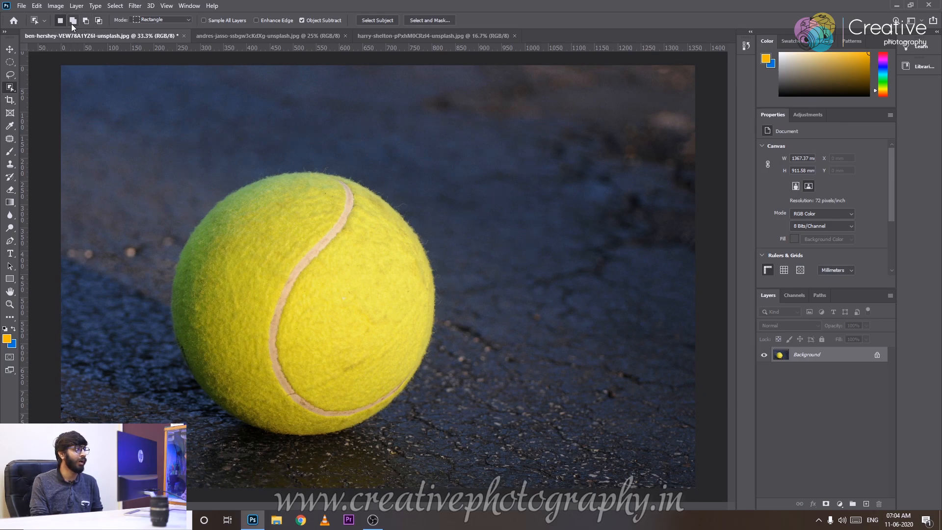
pyautogui.moveTo(168, 167); pyautogui.dragTo(296, 289)
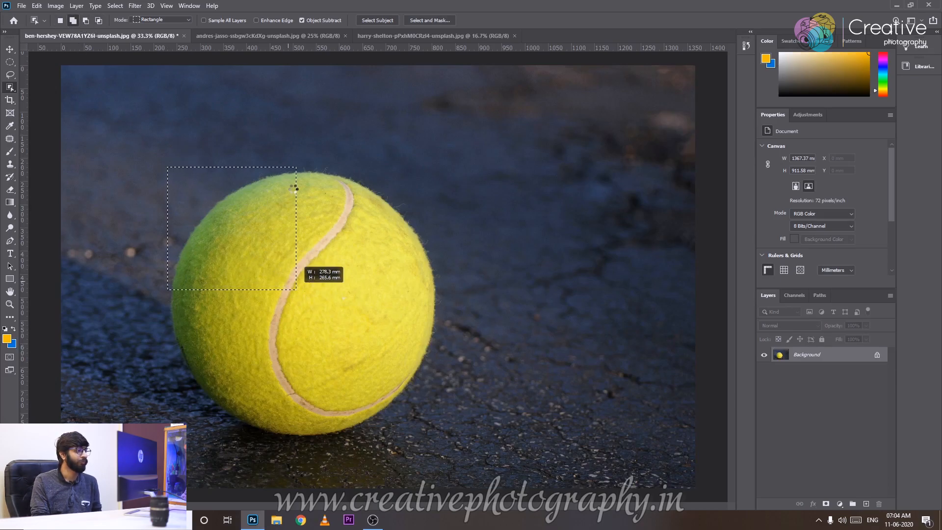
# Use Add to Selection to include the ball's white seam and the remaining parts of the ball.
pyautogui.click(73, 20)
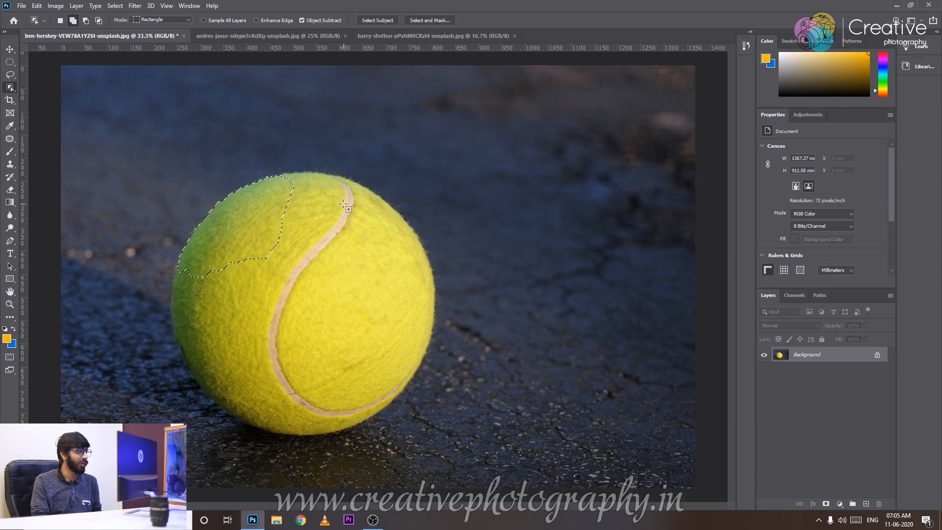
pyautogui.moveTo(350, 178); pyautogui.dragTo(255, 333)
pyautogui.moveTo(381, 183); pyautogui.dragTo(234, 487)
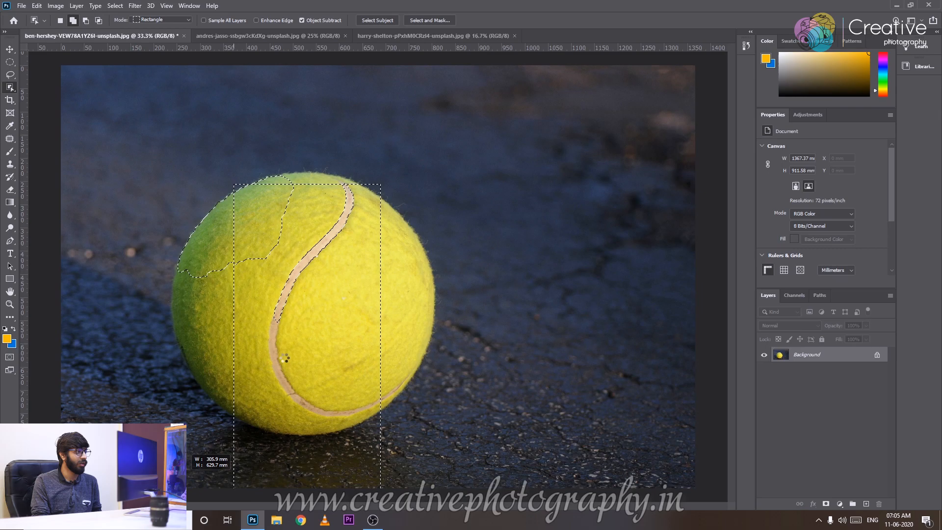
pyautogui.moveTo(495, 131); pyautogui.dragTo(227, 482)
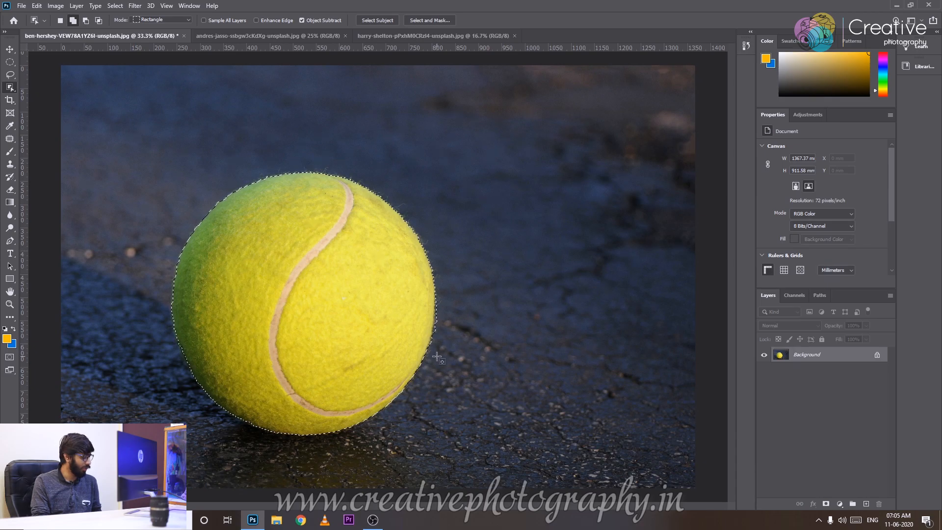
# Subtract the area right of the seam from the selection, and box the whole ball again.
pyautogui.moveTo(489, 220); pyautogui.dragTo(269, 477)
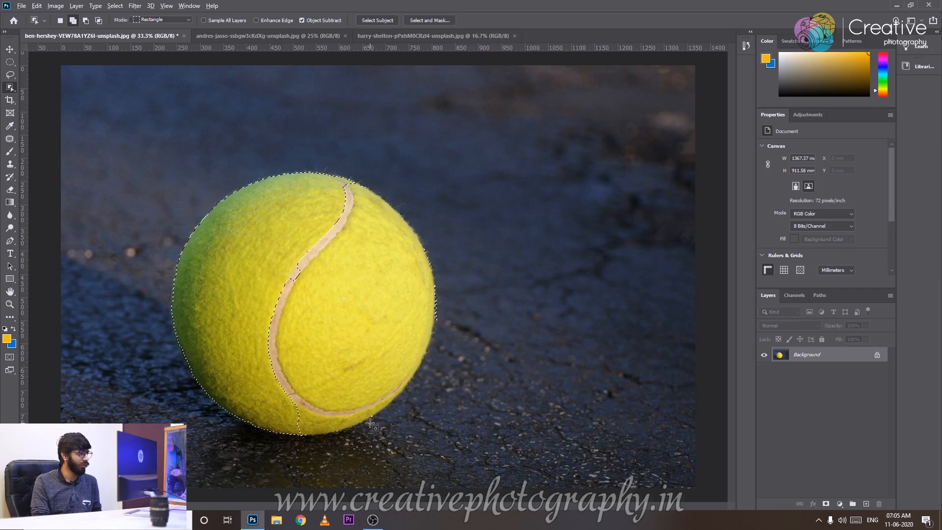
pyautogui.moveTo(480, 117); pyautogui.dragTo(216, 467)
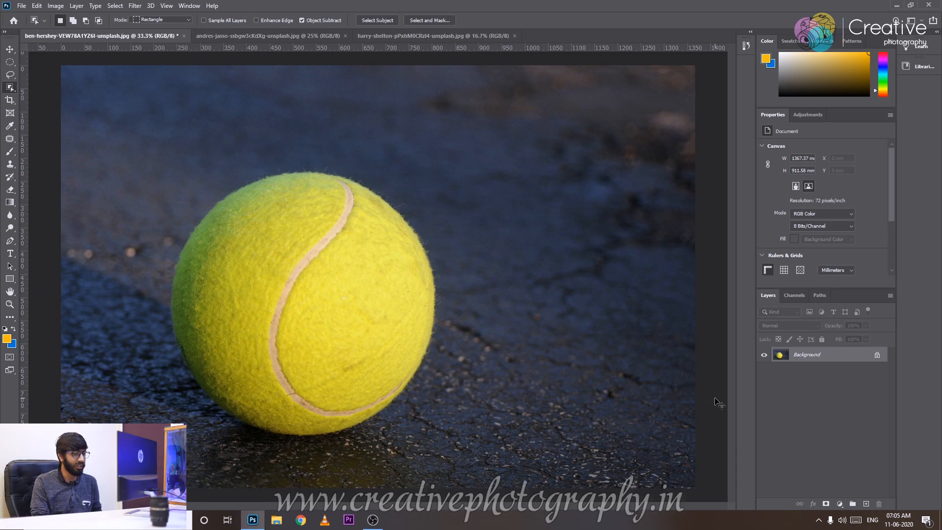
# Duplicate the Background layer and make the copy the active layer.
pyautogui.hotkey('ctrl', 'j')
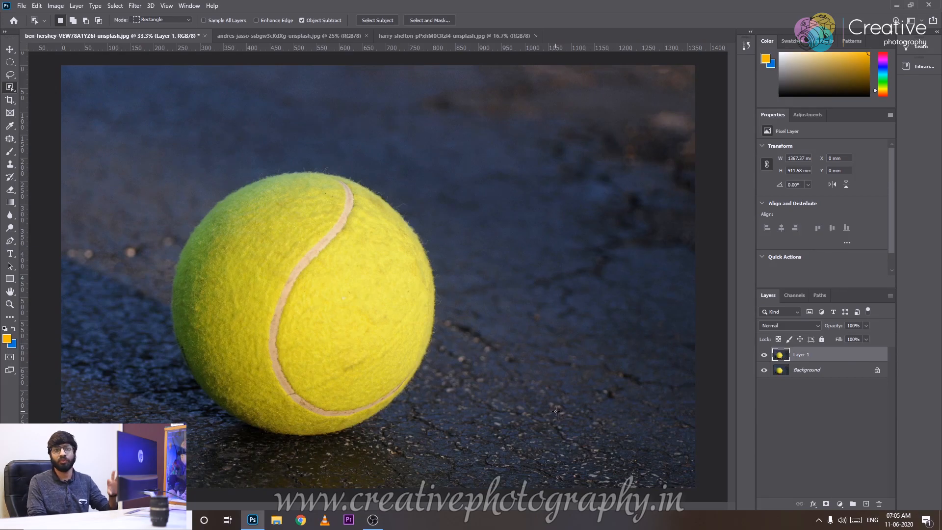
pyautogui.click(790, 373)
pyautogui.click(803, 360)
pyautogui.click(826, 372)
pyautogui.click(820, 361)
pyautogui.click(819, 376)
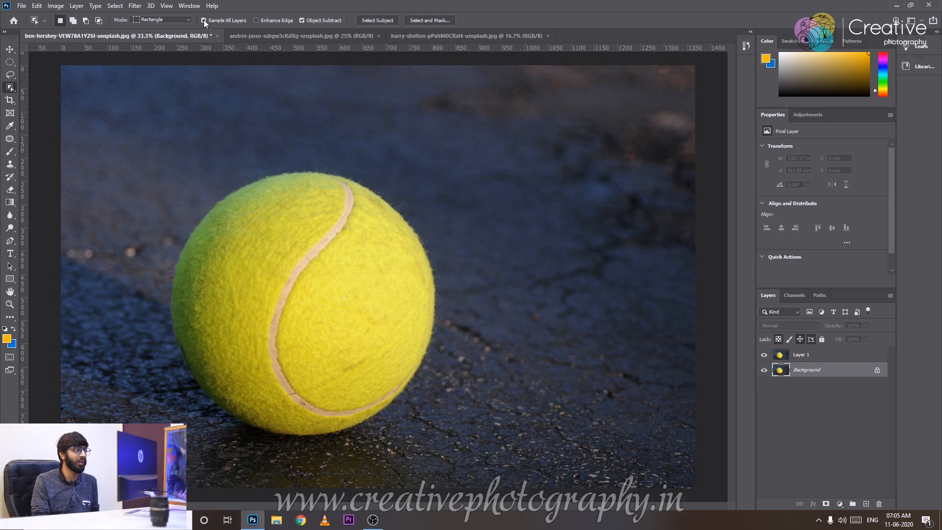
pyautogui.click(840, 351)
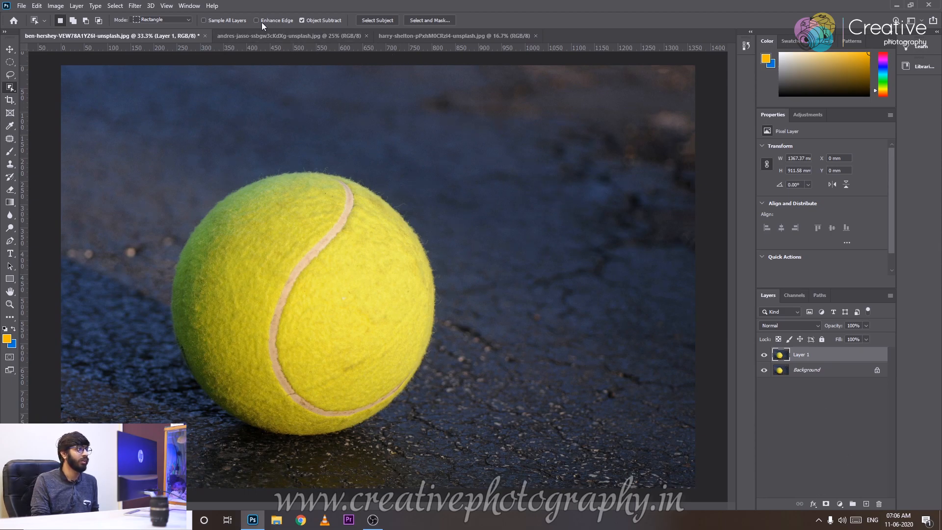
# Select the whole ball with Enhance Edge enabled and copy the selection to a new layer.
pyautogui.moveTo(166, 155); pyautogui.dragTo(467, 445)
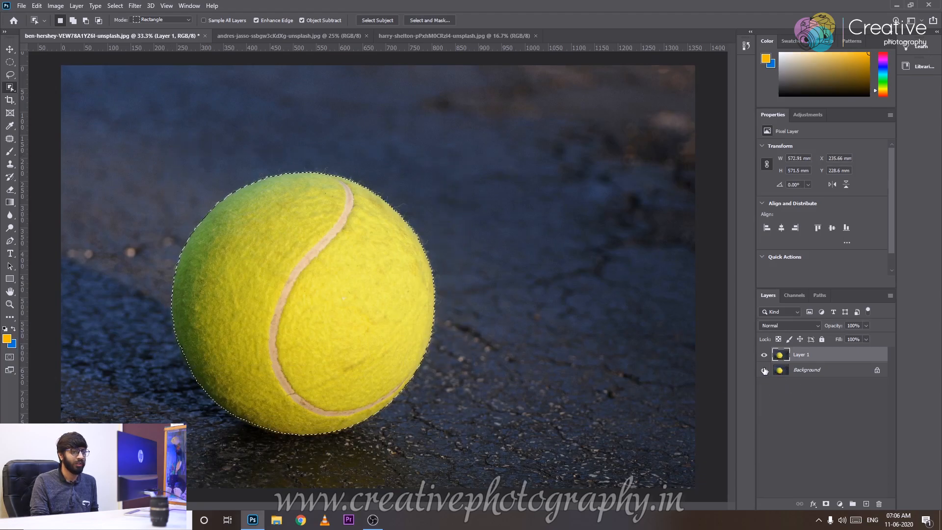
pyautogui.hotkey('ctrl', 'j')
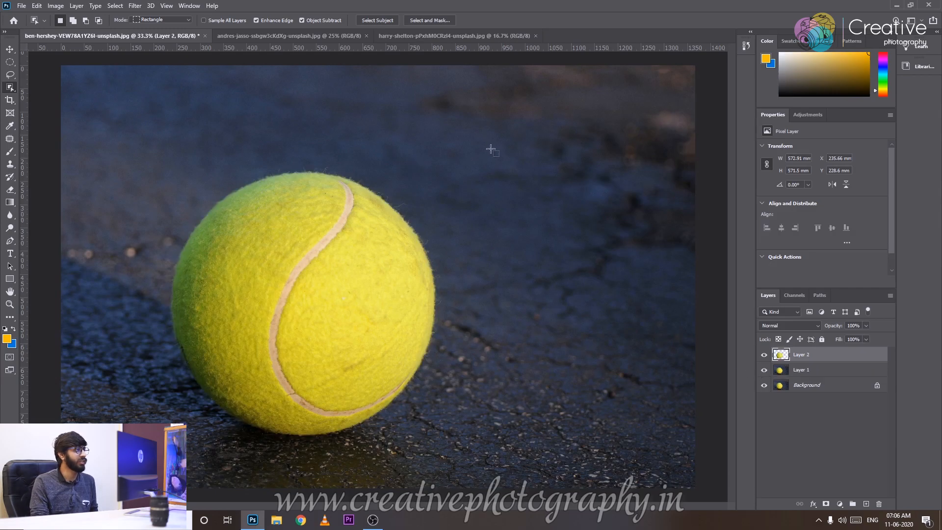
# Disable Enhance Edge, select the whole ball again and copy it to another new layer.
pyautogui.click(256, 21)
pyautogui.moveTo(142, 142); pyautogui.dragTo(462, 466)
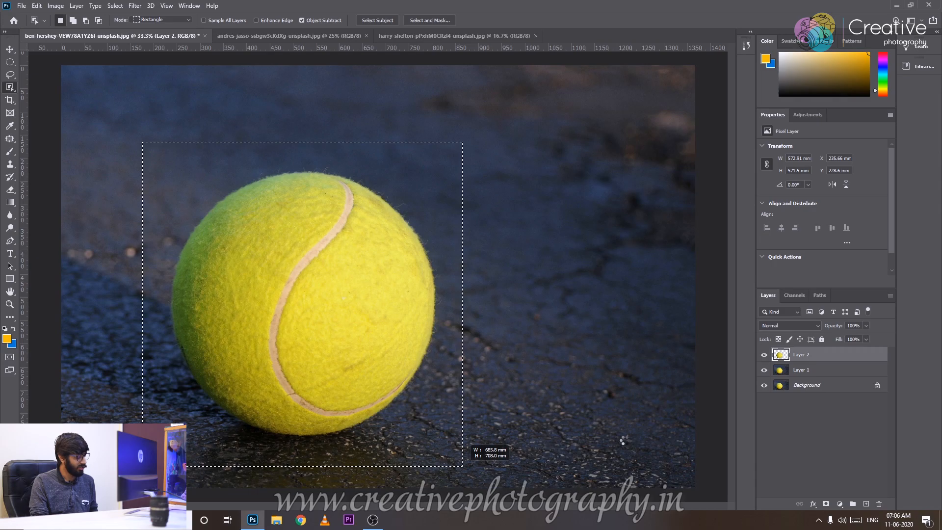
pyautogui.hotkey('ctrl', 'j')
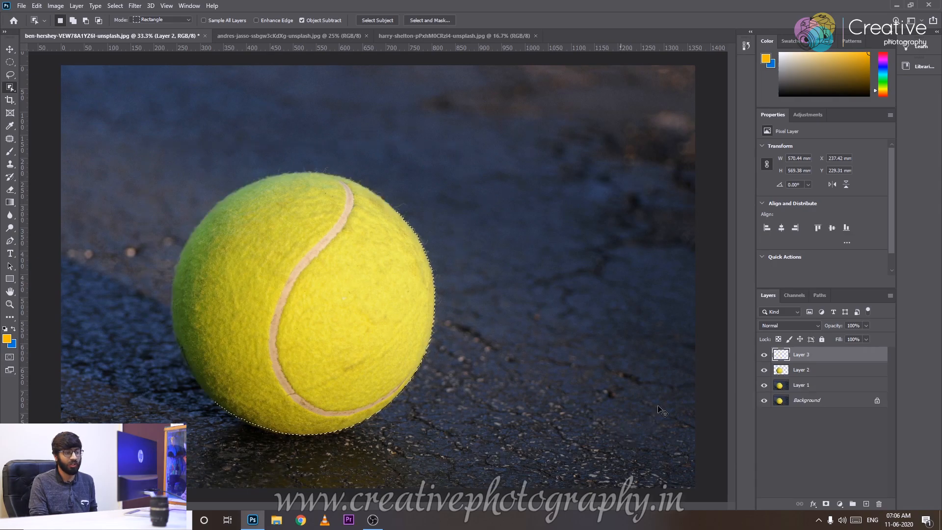
# Hide the two full-image layers and compare the ball cutouts' edges by toggling the visibility of Layer 3.
pyautogui.moveTo(764, 385); pyautogui.dragTo(760, 413)
pyautogui.hotkey('ctrl', '+')
pyautogui.hotkey('ctrl', '+')
pyautogui.hotkey('ctrl', '+')
pyautogui.hotkey('ctrl', '+')
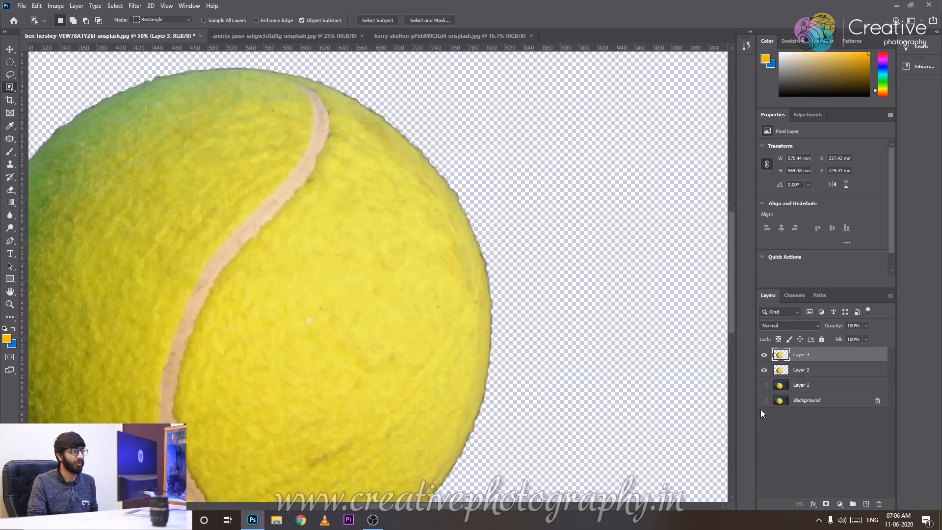
pyautogui.moveTo(598, 253); pyautogui.dragTo(355, 326)
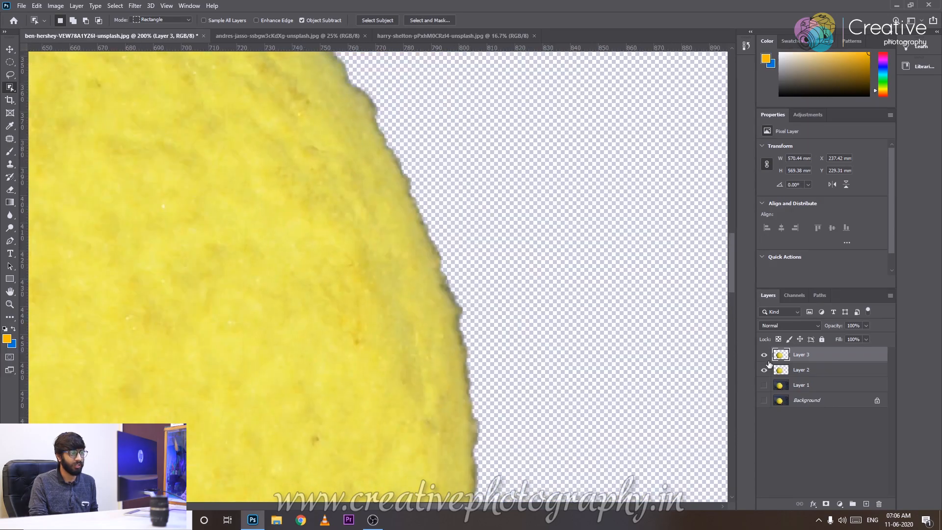
pyautogui.hotkey('ctrl', '+')
pyautogui.click(764, 355)
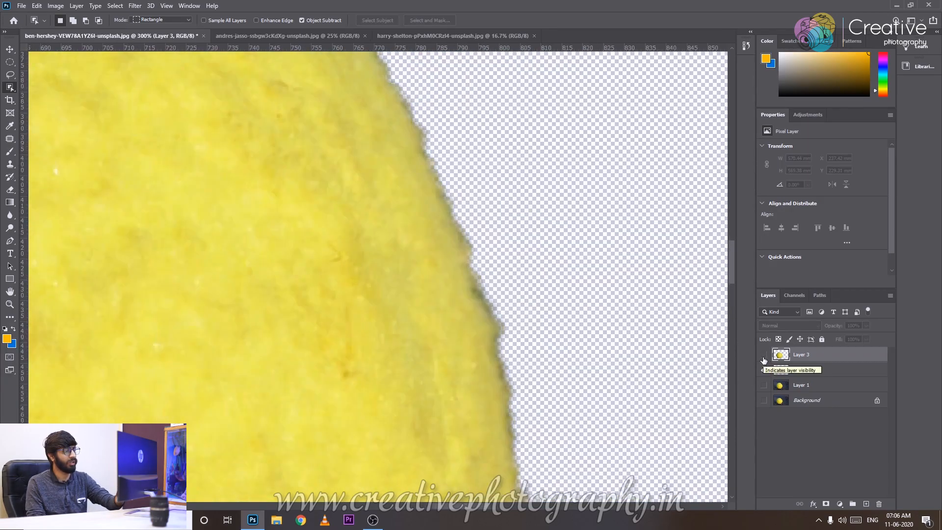
pyautogui.click(763, 358)
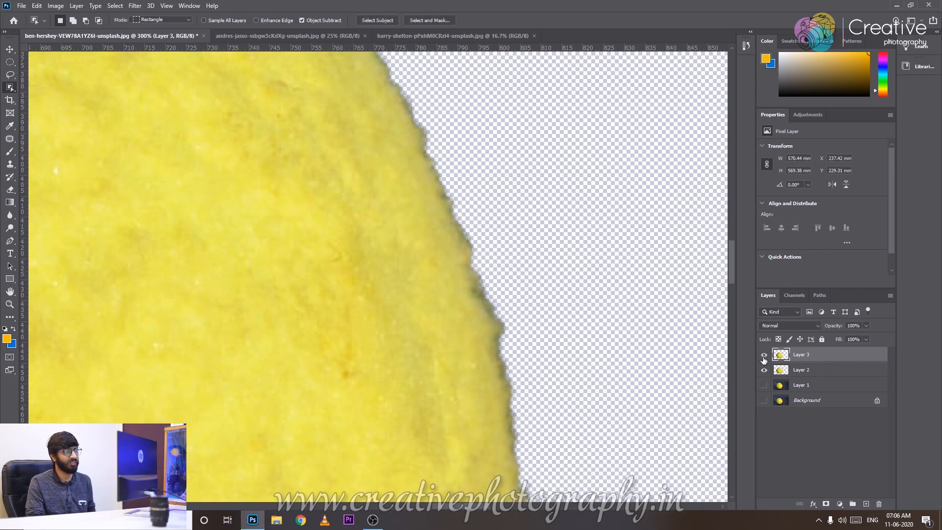
# Delete the two ball cutout layers and make Layer 1 and the Background visible again.
pyautogui.hotkey('ctrl', '0')
pyautogui.press('Delete')
pyautogui.press('Delete')
pyautogui.moveTo(764, 359); pyautogui.dragTo(767, 368)
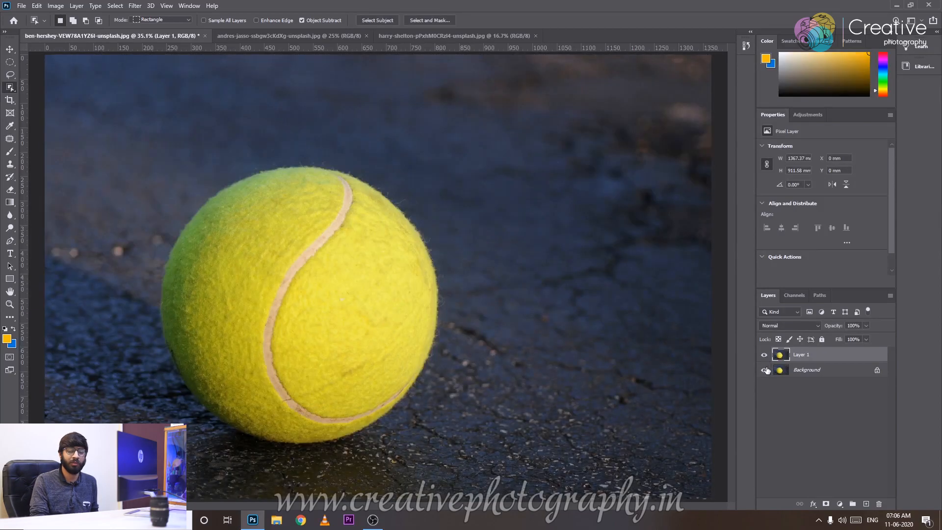
pyautogui.hotkey('ctrl', '-')
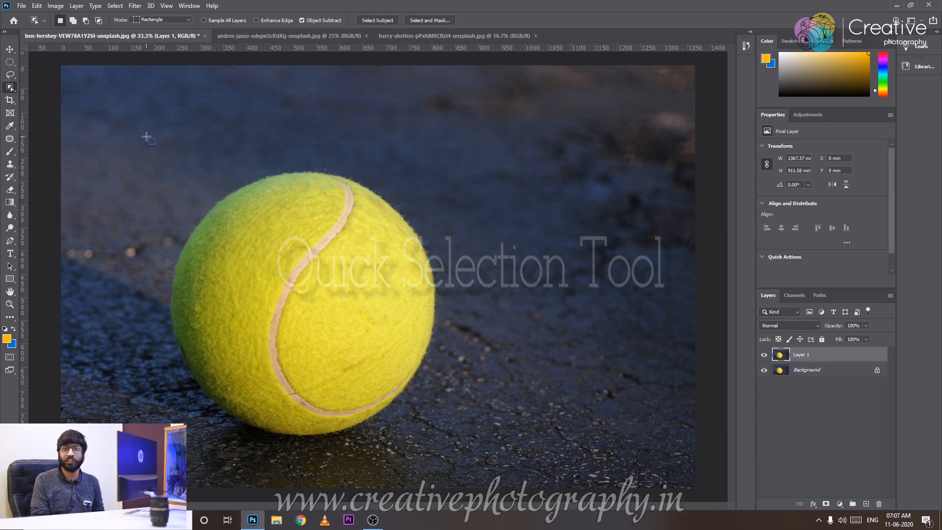
# Activate the Quick Selection Tool and try enlarging and shrinking its brush over the ball.
pyautogui.rightClick(10, 89)
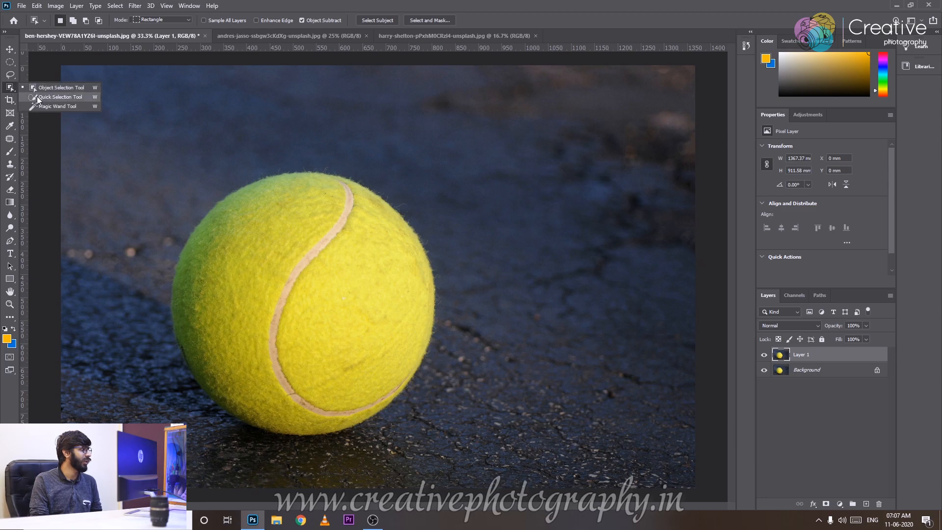
pyautogui.click(37, 98)
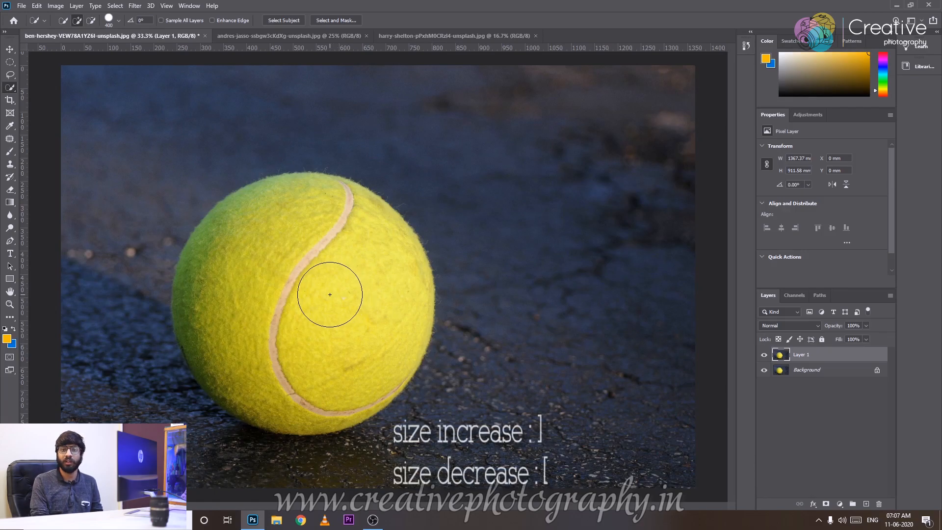
pyautogui.press(']')
pyautogui.press(']')
pyautogui.press(']')
pyautogui.press(']')
pyautogui.press(']')
pyautogui.press(']')
pyautogui.press(']')
pyautogui.press(']')
pyautogui.press(']')
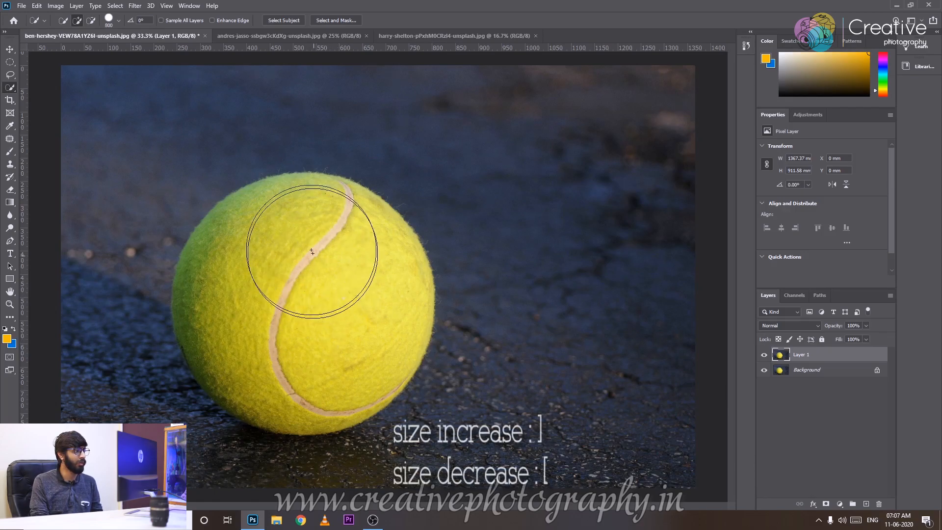
pyautogui.press('[')
pyautogui.press('[')
pyautogui.press('[')
pyautogui.press('[')
pyautogui.press('[')
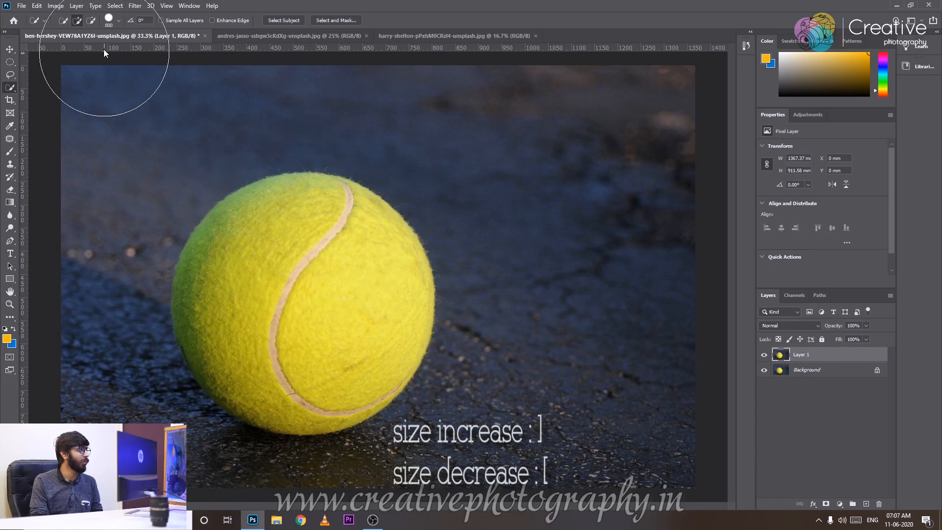
# Try small and large brush sizes in the brush settings, and brush over the ball to select it.
pyautogui.click(119, 19)
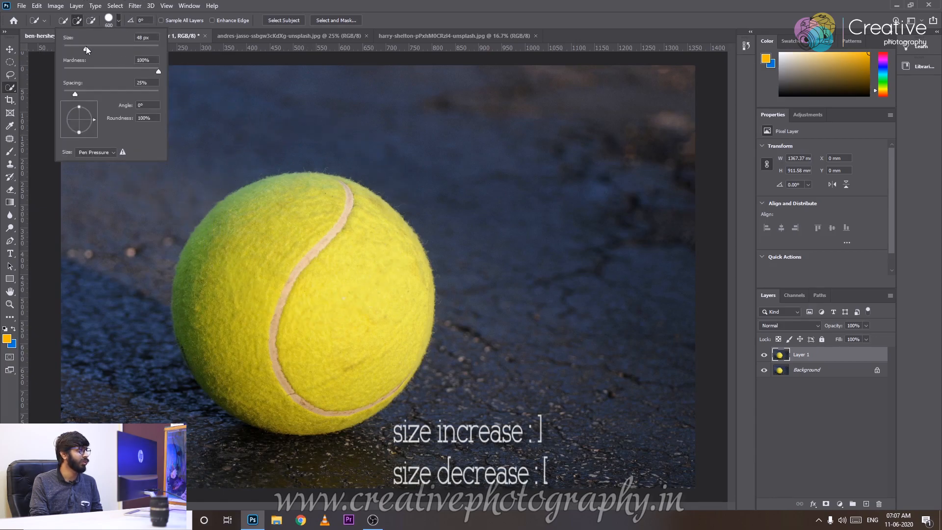
pyautogui.click(212, 6)
pyautogui.click(292, 193)
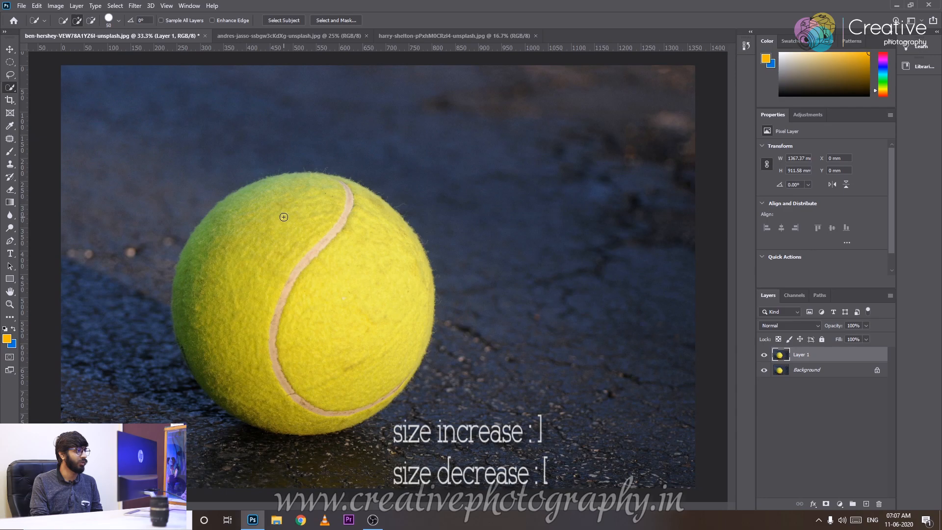
pyautogui.click(118, 23)
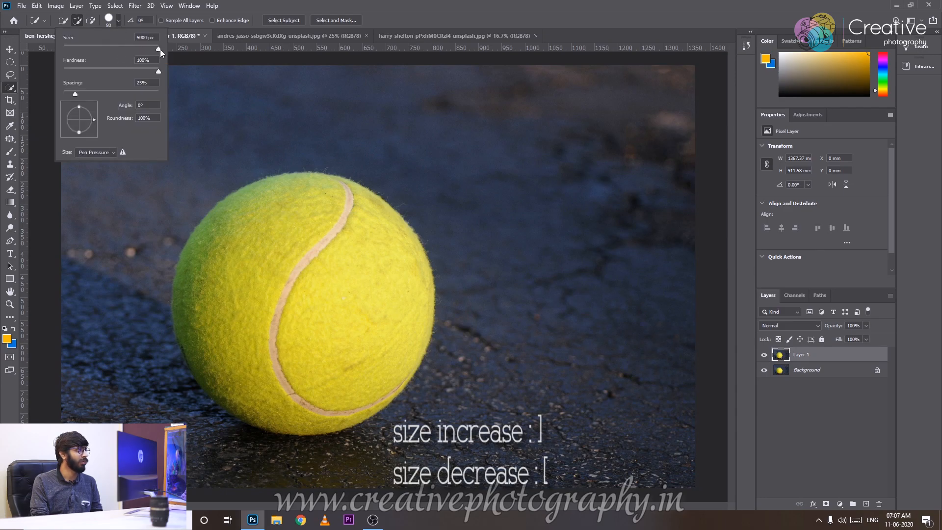
pyautogui.click(223, 5)
pyautogui.moveTo(249, 246)
pyautogui.mouseDown()
pyautogui.moveTo(332, 310)
pyautogui.moveTo(342, 342)
pyautogui.moveTo(333, 346)
pyautogui.moveTo(307, 213)
pyautogui.moveTo(346, 334)
pyautogui.moveTo(282, 318)
pyautogui.moveTo(233, 343)
pyautogui.mouseUp()
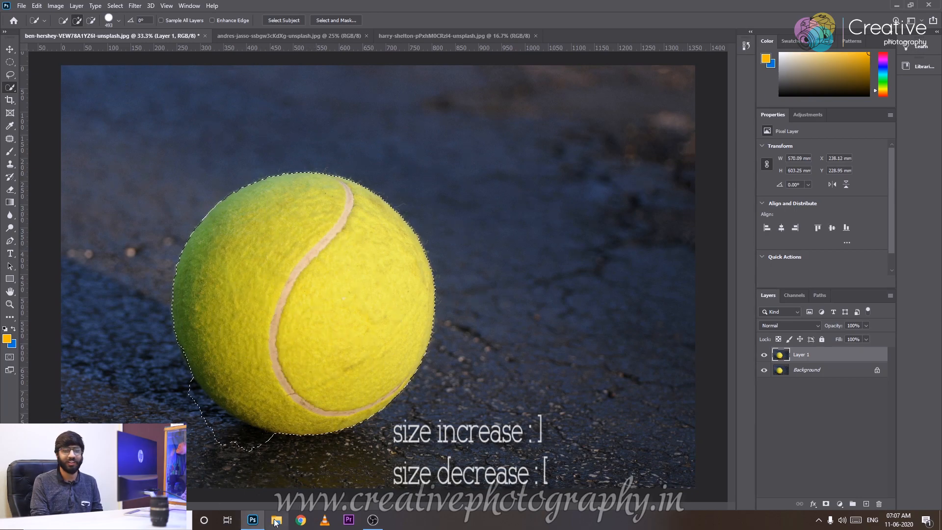
# Try other brush sizes while extending the ball selection into the surrounding background, and clear the selection.
pyautogui.press(']')
pyautogui.press(']')
pyautogui.press('[')
pyautogui.press('[')
pyautogui.press('[')
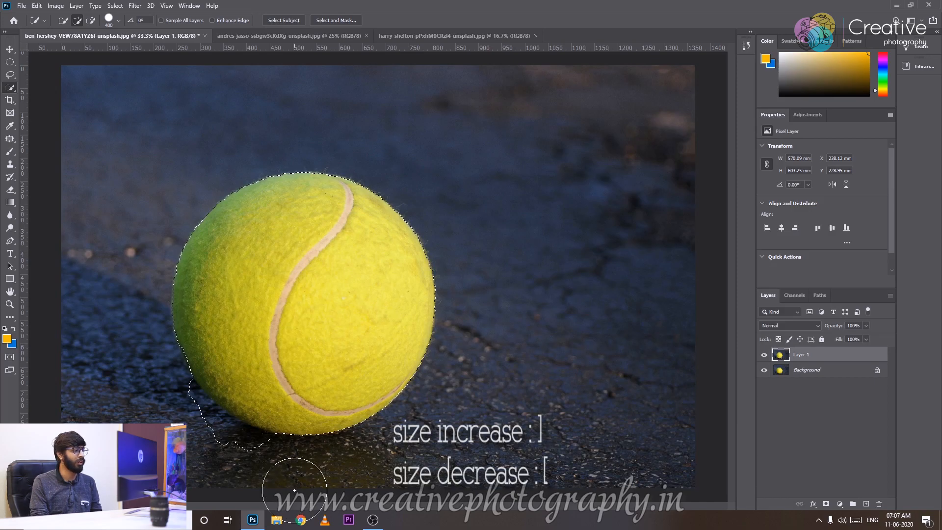
pyautogui.press(']')
pyautogui.press(']')
pyautogui.click(294, 181)
pyautogui.press(']')
pyautogui.press(']')
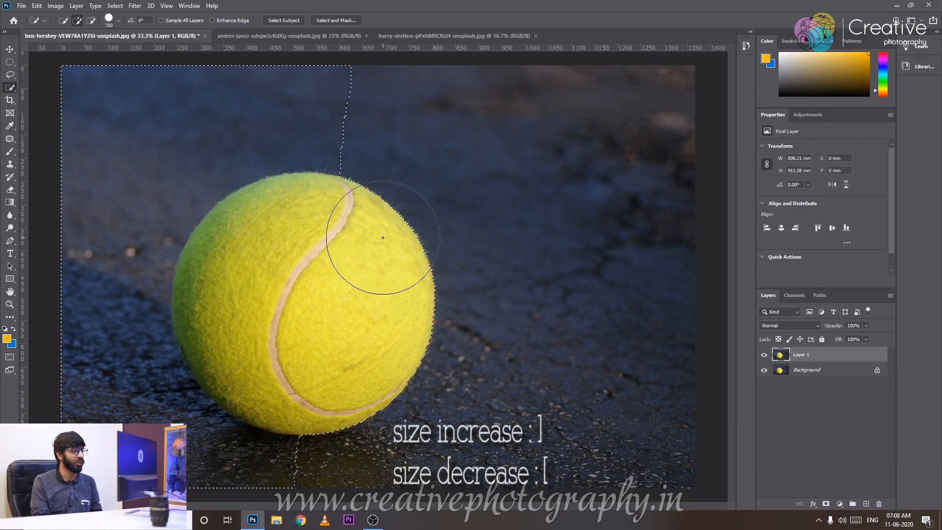
pyautogui.hotkey('ctrl', 'd')
# Select the whole ball with a single dab while enlarging the brush to 1600 px, and deselect it.
pyautogui.press(']')
pyautogui.press(']')
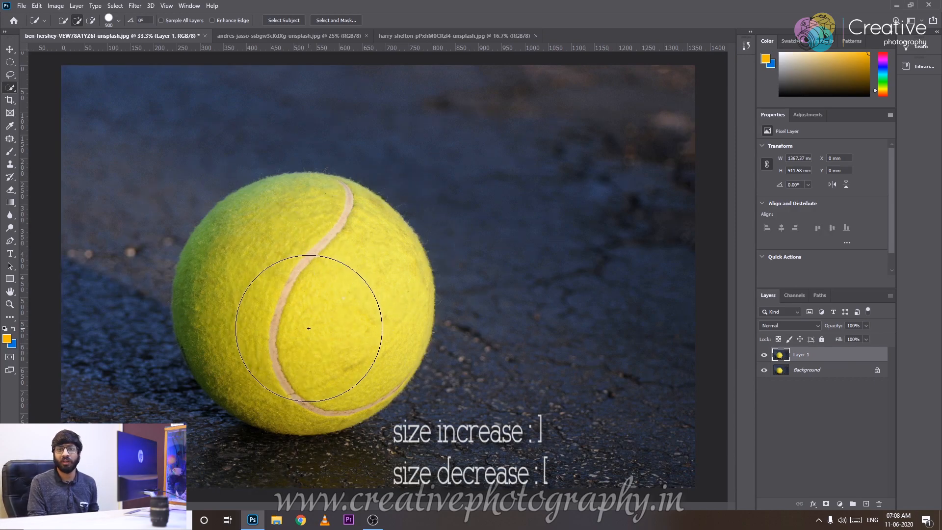
pyautogui.press(']')
pyautogui.press(']')
pyautogui.press(']')
pyautogui.press(']')
pyautogui.press(']')
pyautogui.press(']')
pyautogui.press(']')
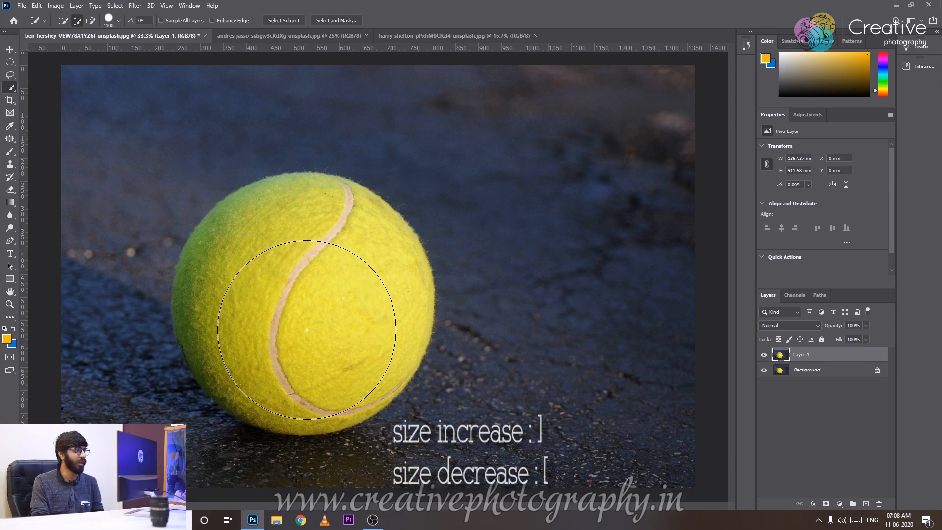
pyautogui.click(297, 293)
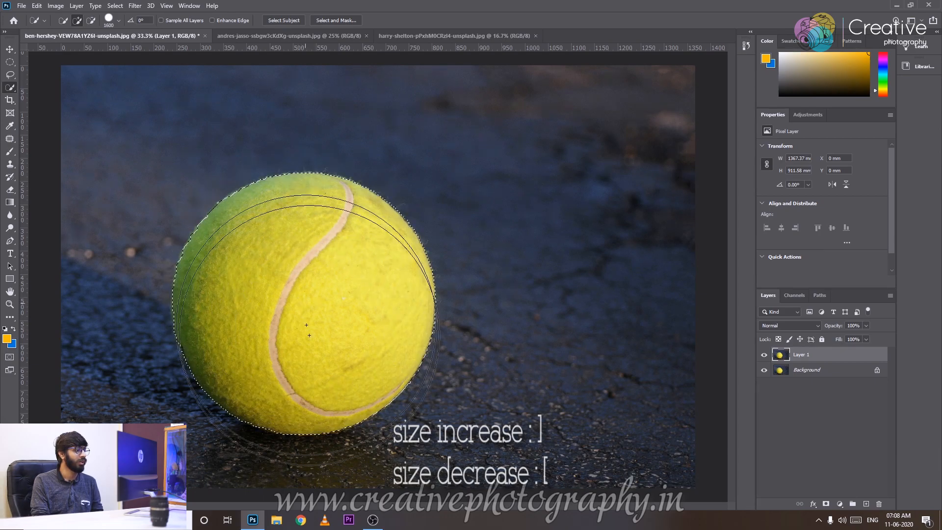
pyautogui.hotkey('ctrl', 'd')
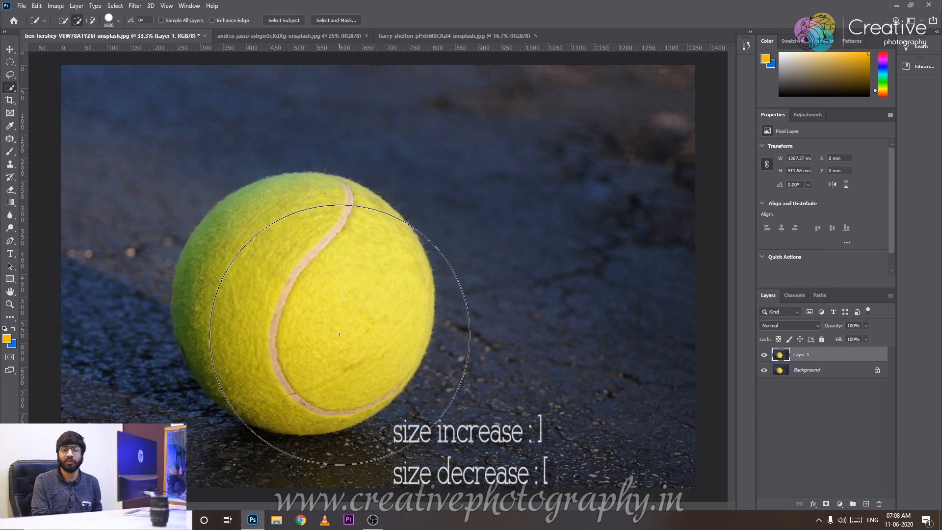
# Reduce the brush to 900 px and test selecting the ball with a dab and a stroke, clearing each selection.
pyautogui.press('[')
pyautogui.press('[')
pyautogui.press('[')
pyautogui.press('[')
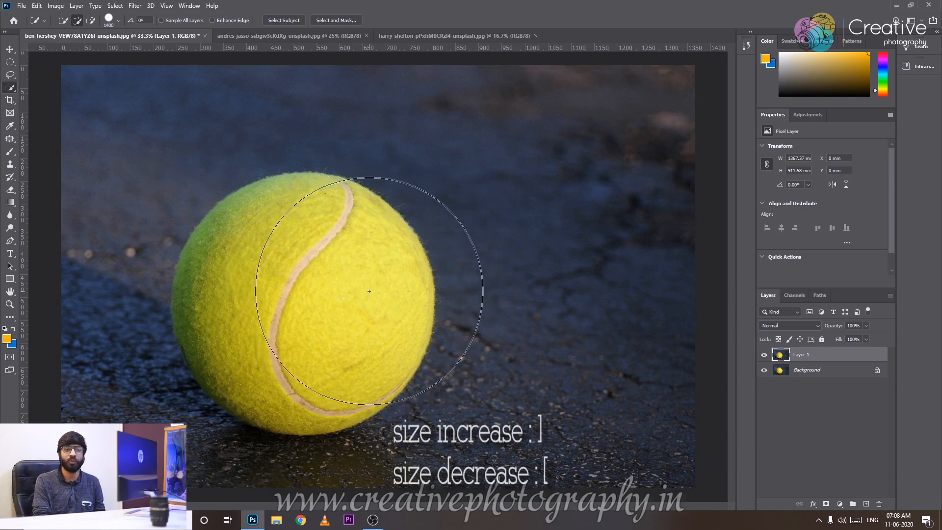
pyautogui.press('[')
pyautogui.press('[')
pyautogui.press('[')
pyautogui.press('[')
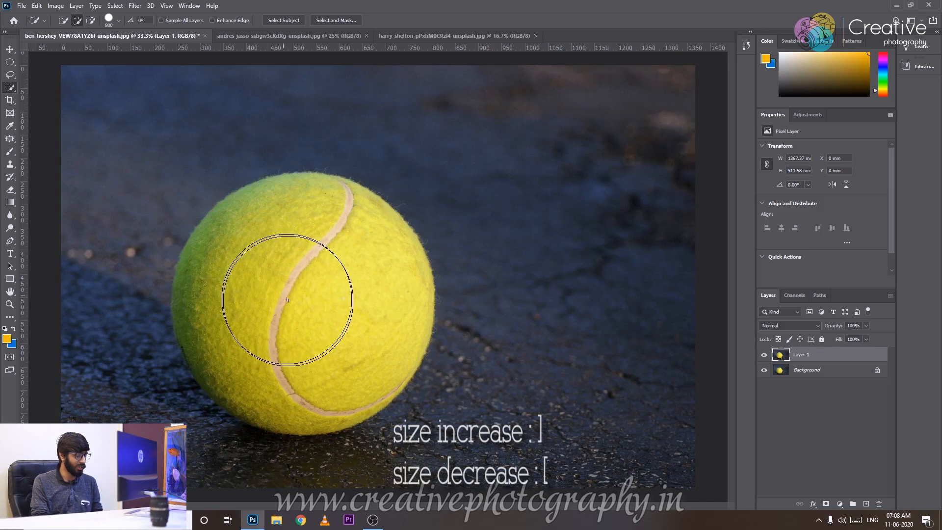
pyautogui.click(321, 319)
pyautogui.press(']')
pyautogui.hotkey('ctrl', 'd')
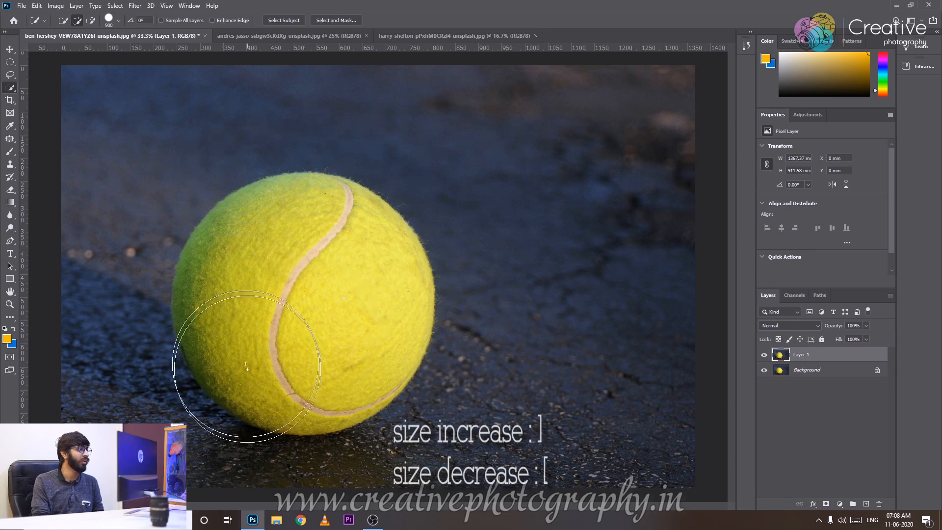
pyautogui.moveTo(294, 250)
pyautogui.mouseDown()
pyautogui.moveTo(316, 358)
pyautogui.moveTo(273, 315)
pyautogui.moveTo(399, 346)
pyautogui.moveTo(425, 371)
pyautogui.mouseUp()
pyautogui.hotkey('ctrl', 'd')
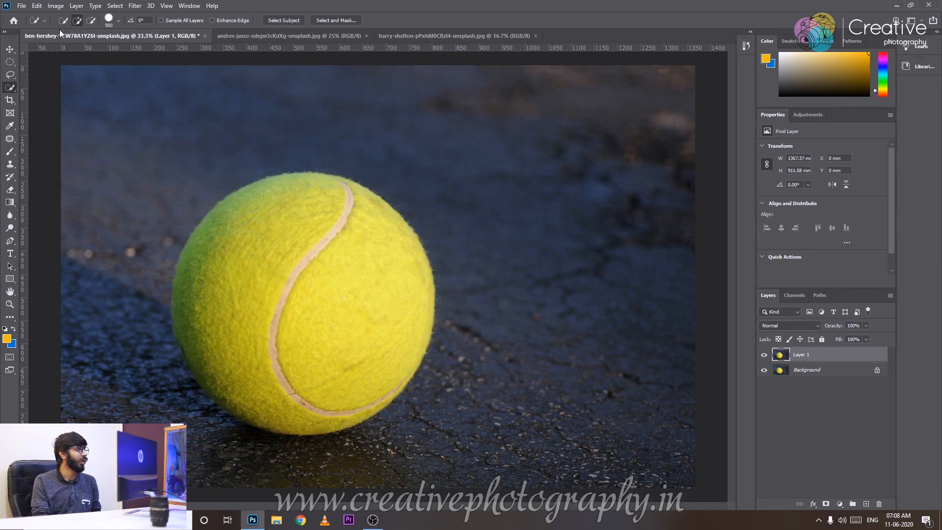
# Try adding to and subtracting from a selection with strokes across the ball and background, and clear the selection.
pyautogui.moveTo(247, 244)
pyautogui.mouseDown()
pyautogui.moveTo(197, 238)
pyautogui.moveTo(208, 269)
pyautogui.moveTo(312, 301)
pyautogui.moveTo(377, 354)
pyautogui.moveTo(385, 307)
pyautogui.moveTo(361, 332)
pyautogui.mouseUp()
pyautogui.keyDown('alt'); pyautogui.moveTo(353, 375); pyautogui.dragTo(423, 393); pyautogui.keyUp('alt')
pyautogui.moveTo(329, 255)
pyautogui.keyDown('alt'); pyautogui.mouseDown()
pyautogui.moveTo(351, 273)
pyautogui.moveTo(346, 137)
pyautogui.moveTo(229, 449)
pyautogui.mouseUp(); pyautogui.keyUp('alt')
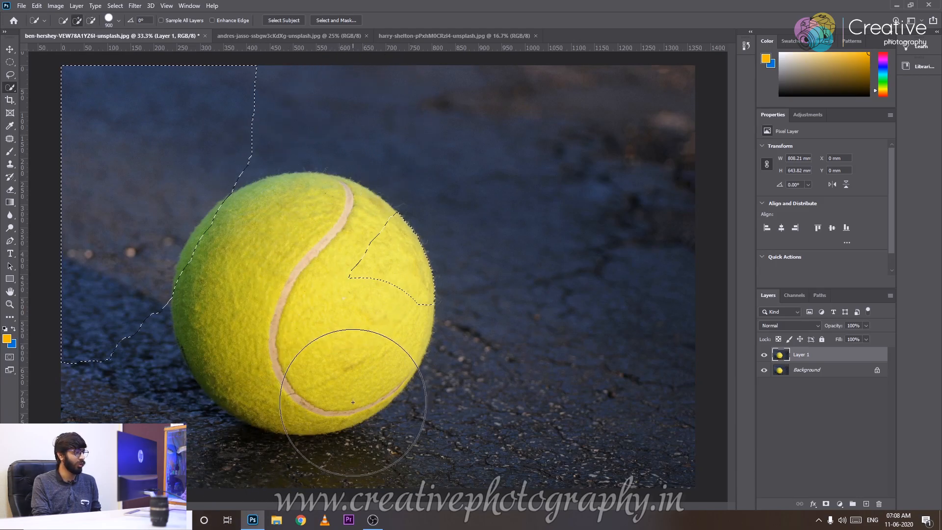
pyautogui.hotkey('ctrl', 'd')
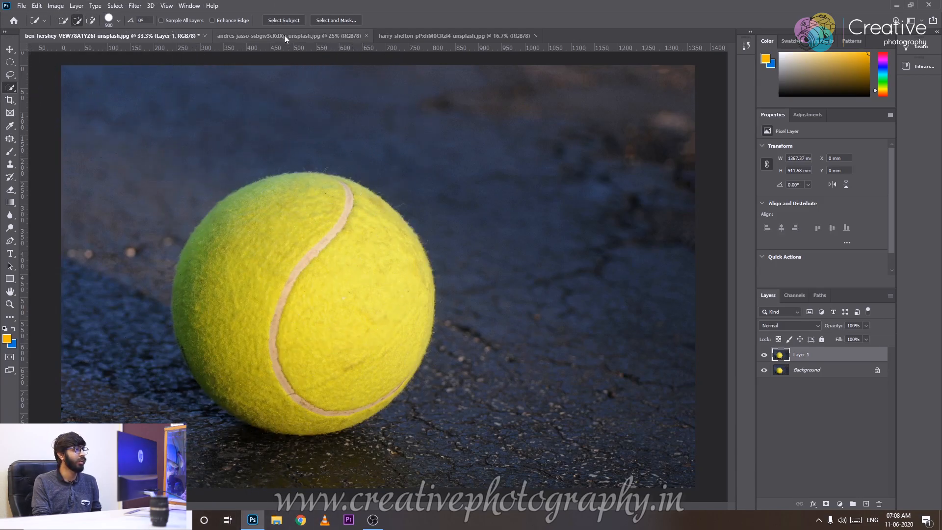
# Review the brush's size, hardness and spacing settings, and brush a trial selection of the whole ball, deselecting it.
pyautogui.click(119, 20)
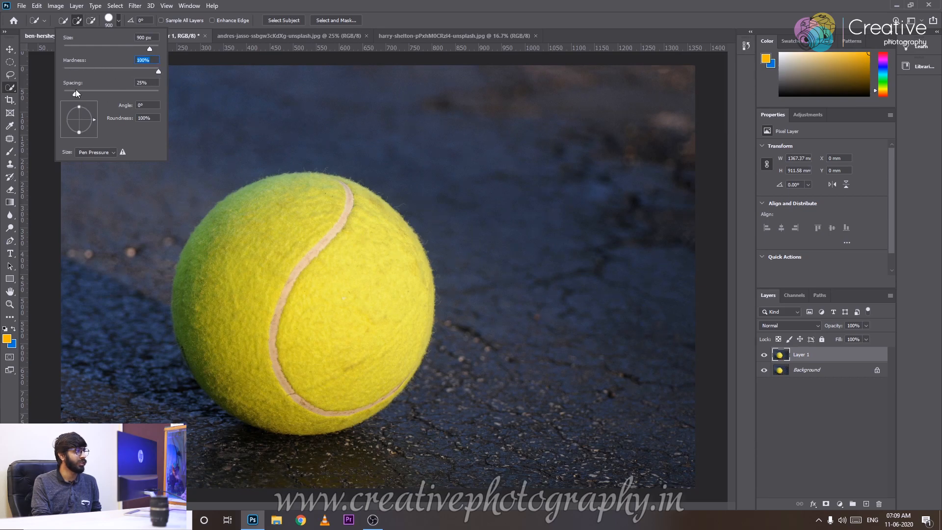
pyautogui.click(251, 4)
pyautogui.moveTo(295, 300); pyautogui.dragTo(318, 337)
pyautogui.hotkey('ctrl', '+')
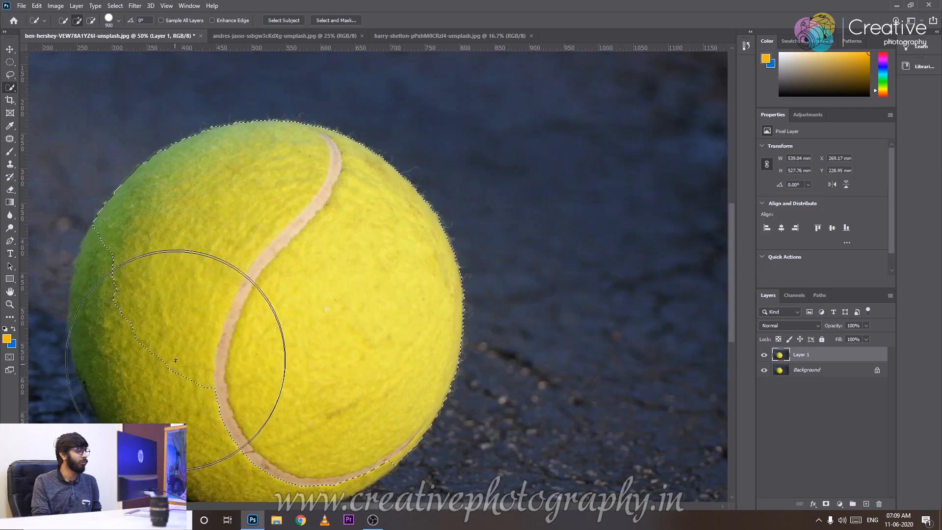
pyautogui.hotkey('ctrl', '-')
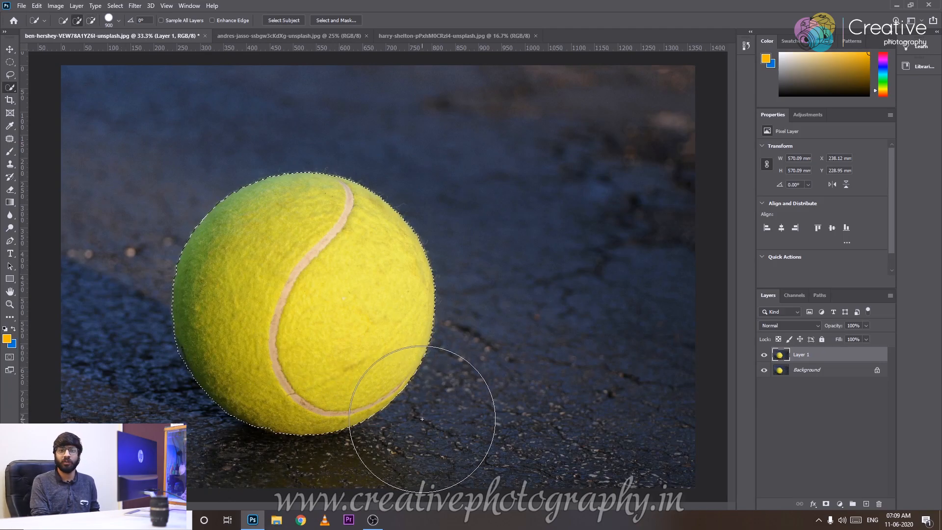
pyautogui.hotkey('ctrl', 'd')
# Select the whole ball, undo the stroke that spills below it, and try inverting the selection.
pyautogui.click(287, 259)
pyautogui.moveTo(282, 375)
pyautogui.mouseDown()
pyautogui.moveTo(286, 306)
pyautogui.moveTo(275, 350)
pyautogui.moveTo(262, 321)
pyautogui.moveTo(258, 327)
pyautogui.moveTo(291, 364)
pyautogui.moveTo(327, 381)
pyautogui.moveTo(290, 363)
pyautogui.moveTo(317, 371)
pyautogui.mouseUp()
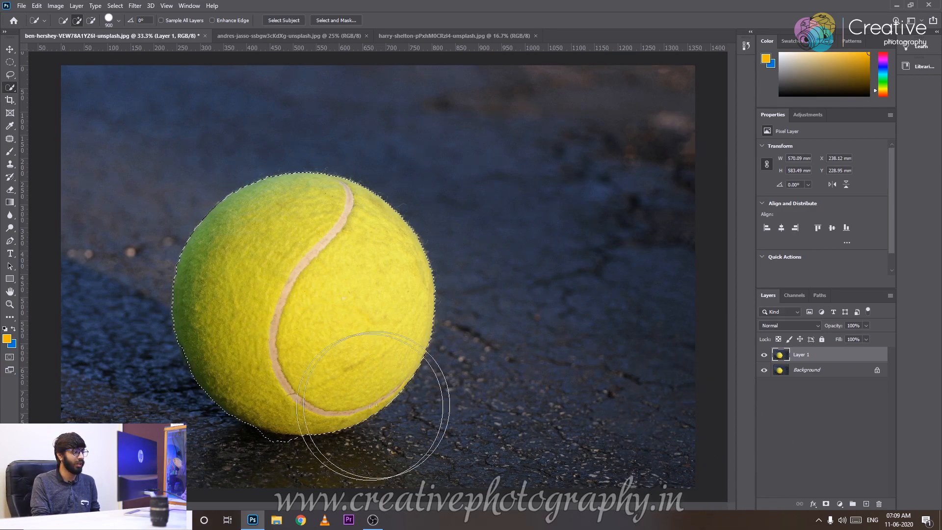
pyautogui.hotkey('ctrl', 'z')
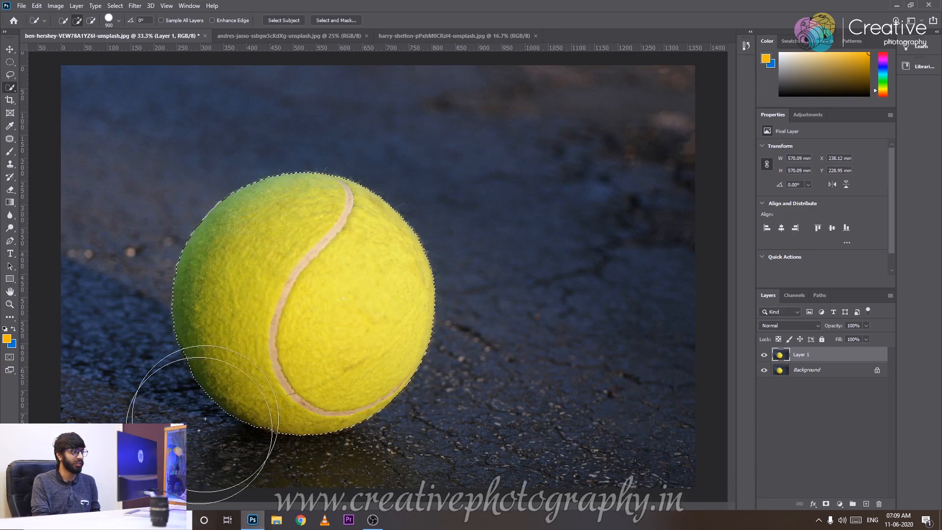
pyautogui.rightClick(337, 251)
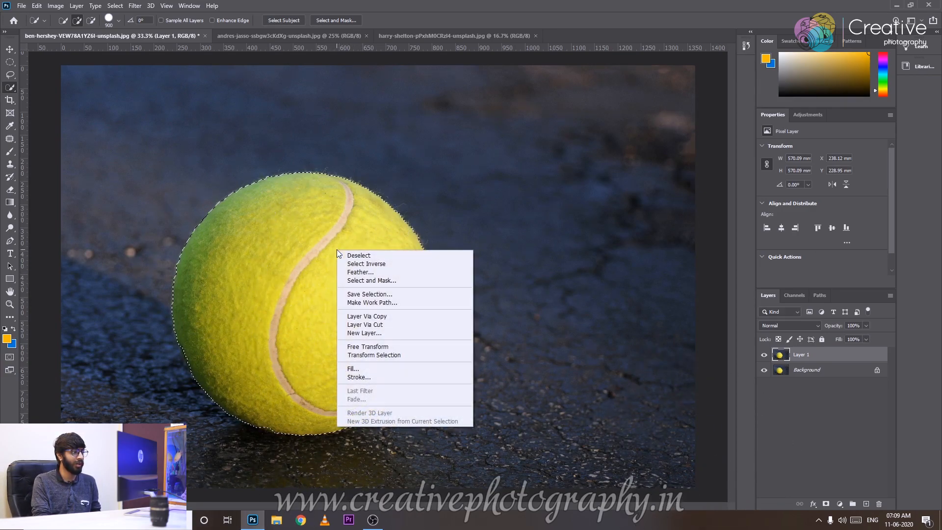
pyautogui.click(363, 265)
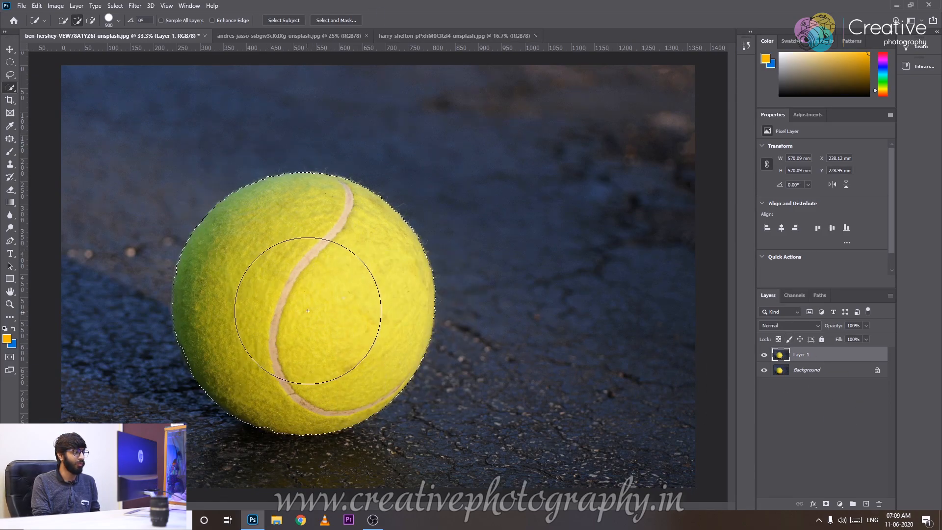
# Feather the ball selection with a radius of 6 pixels.
pyautogui.rightClick(298, 264)
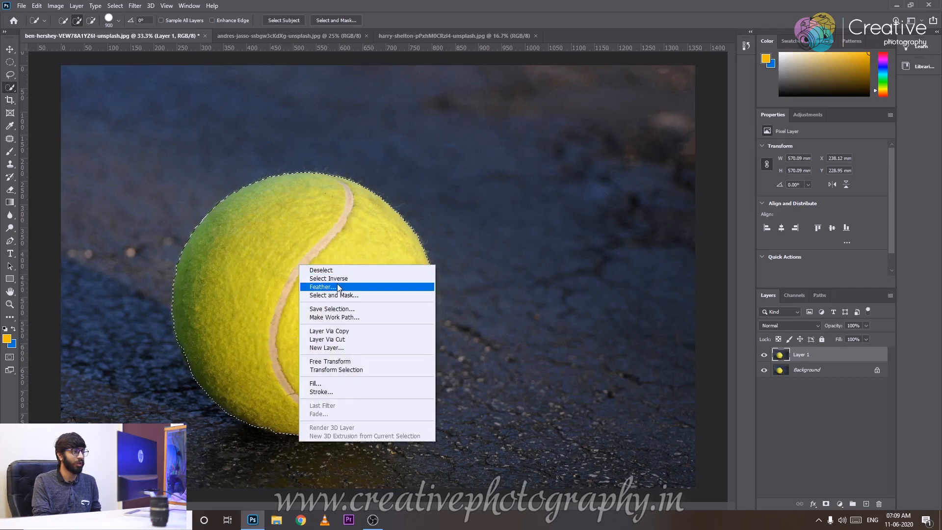
pyautogui.click(337, 290)
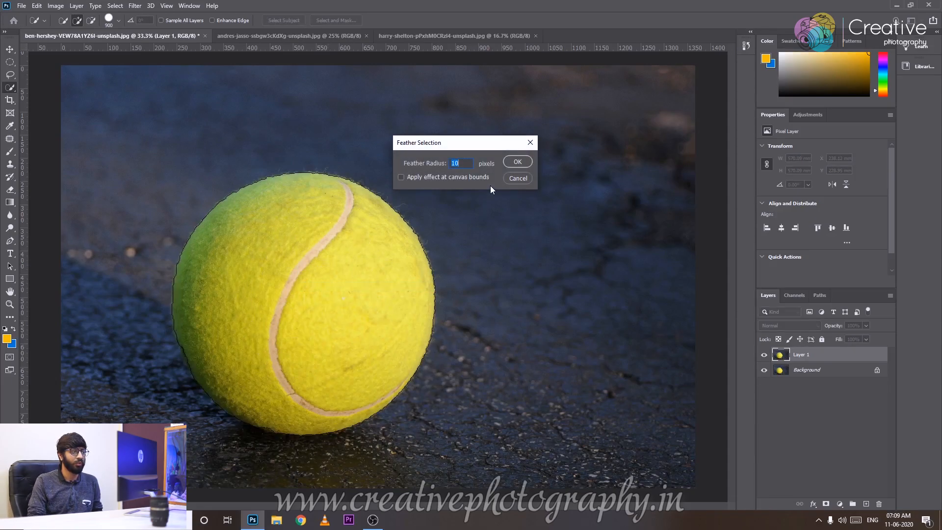
pyautogui.write('6')
pyautogui.press('Return')
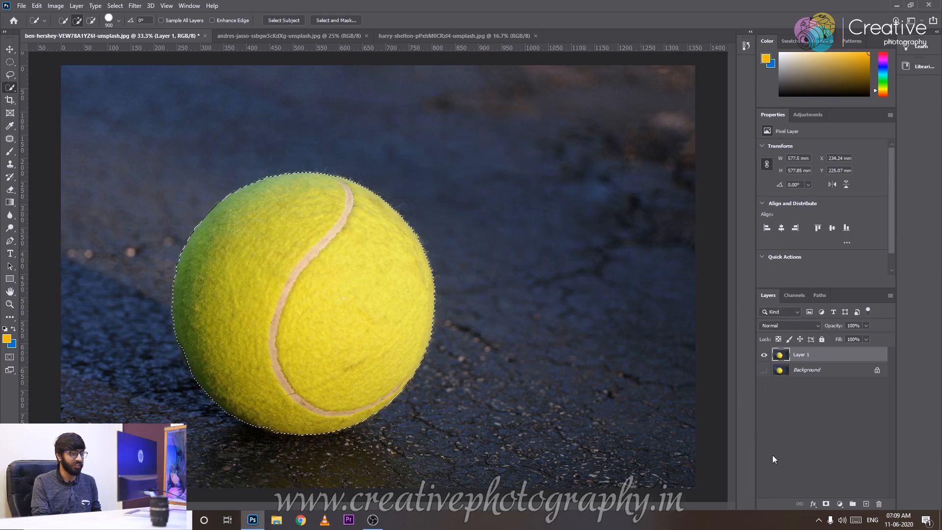
# Copy the feathered ball selection to a new layer and hide the full-image layers beneath it.
pyautogui.hotkey('ctrl', 'j')
pyautogui.hotkey('ctrl', '+')
pyautogui.click(764, 370)
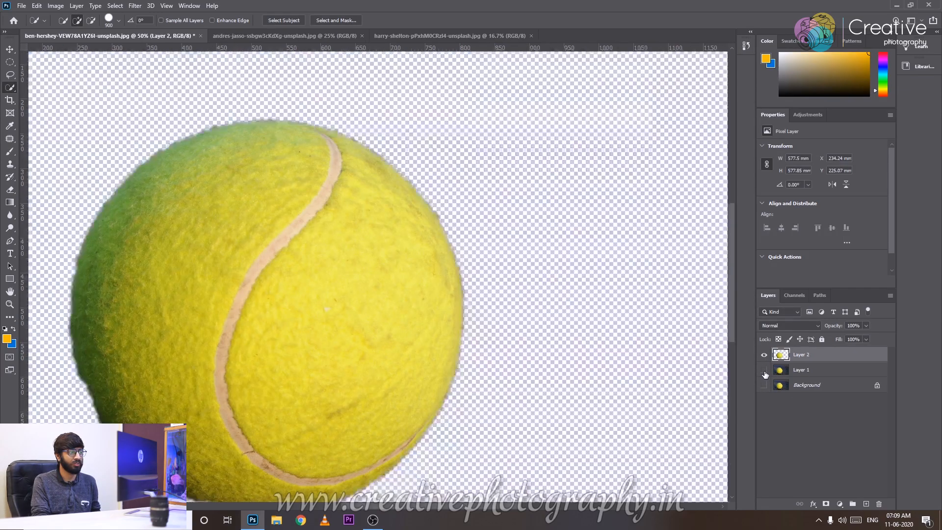
# Examine the feathered edge of the ball cutout up close and toggle the visibility of Layer 2.
pyautogui.hotkey('ctrl', '+')
pyautogui.moveTo(522, 282); pyautogui.dragTo(460, 278)
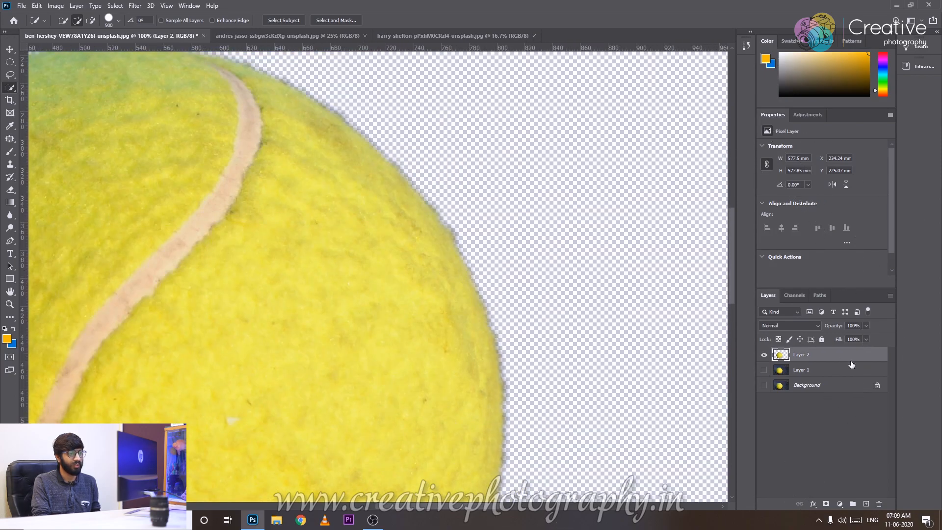
pyautogui.keyDown('alt'); pyautogui.click(763, 370); pyautogui.keyUp('alt')
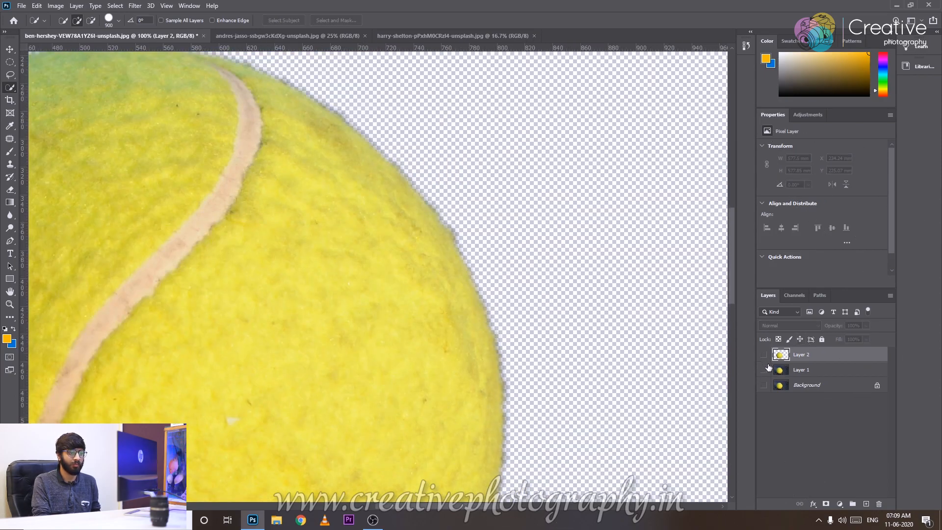
# Select the ball on Layer 1 without feathering, copy it to a new layer, and hide Layer 1.
pyautogui.hotkey('ctrl', '-')
pyautogui.hotkey('ctrl', '0')
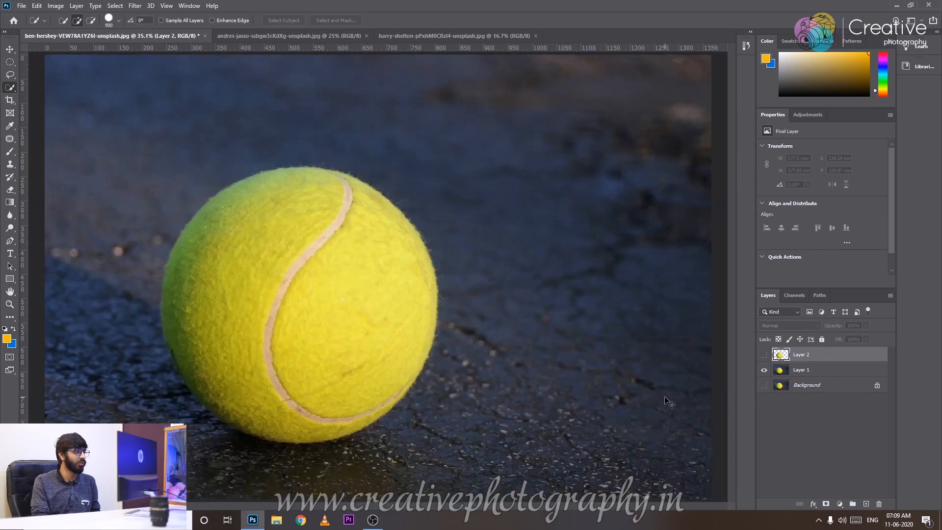
pyautogui.click(301, 316)
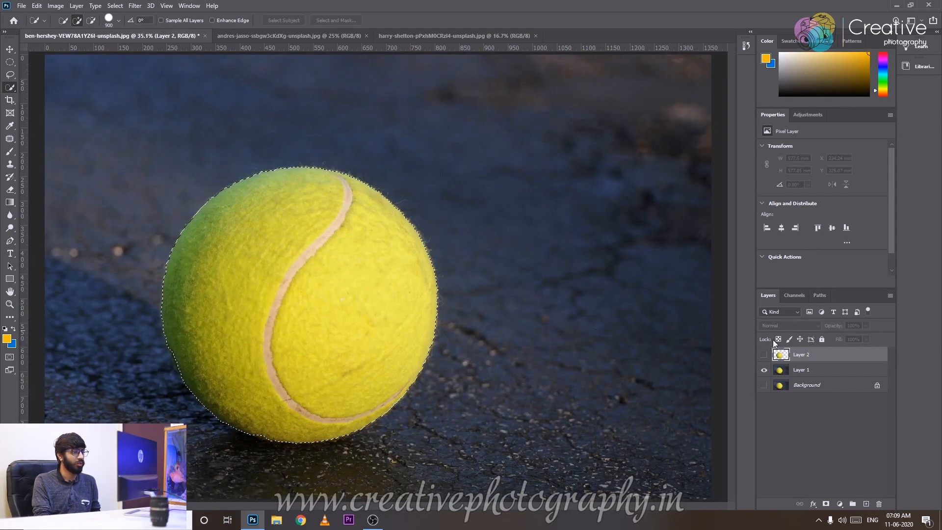
pyautogui.click(818, 373)
pyautogui.hotkey('ctrl', 'j')
pyautogui.keyDown('alt'); pyautogui.click(763, 369); pyautogui.keyUp('alt')
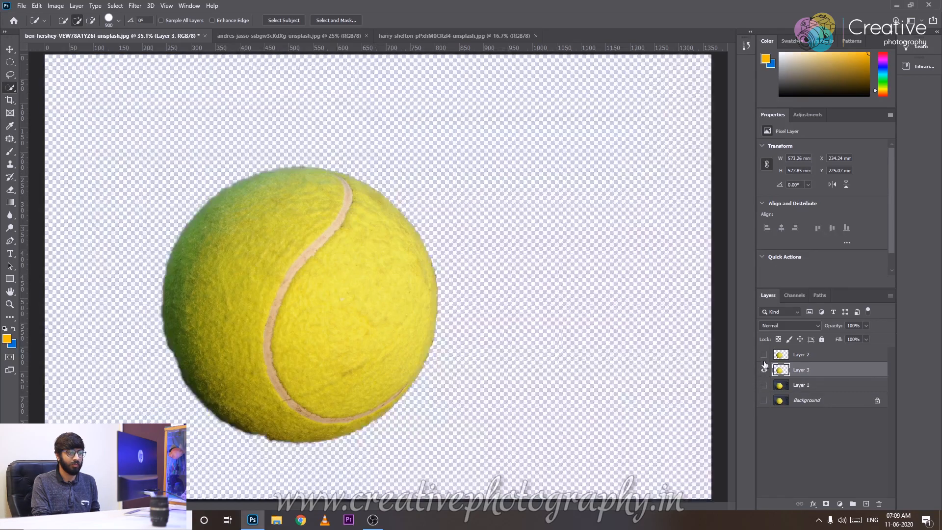
# Compare the feathered and unfeathered ball edges up close by toggling the visibility of Layer 2.
pyautogui.hotkey('ctrl', '1')
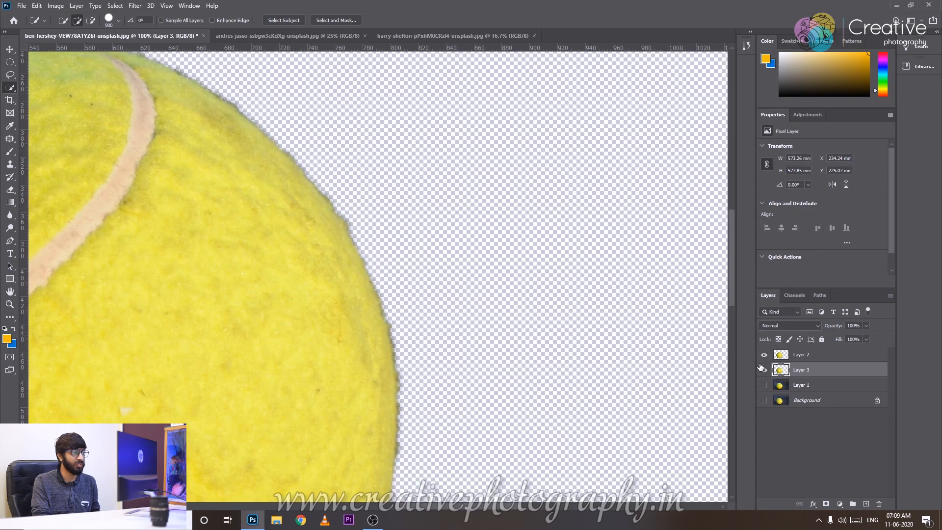
pyautogui.hotkey('ctrl', '+')
pyautogui.click(771, 357)
pyautogui.click(763, 369)
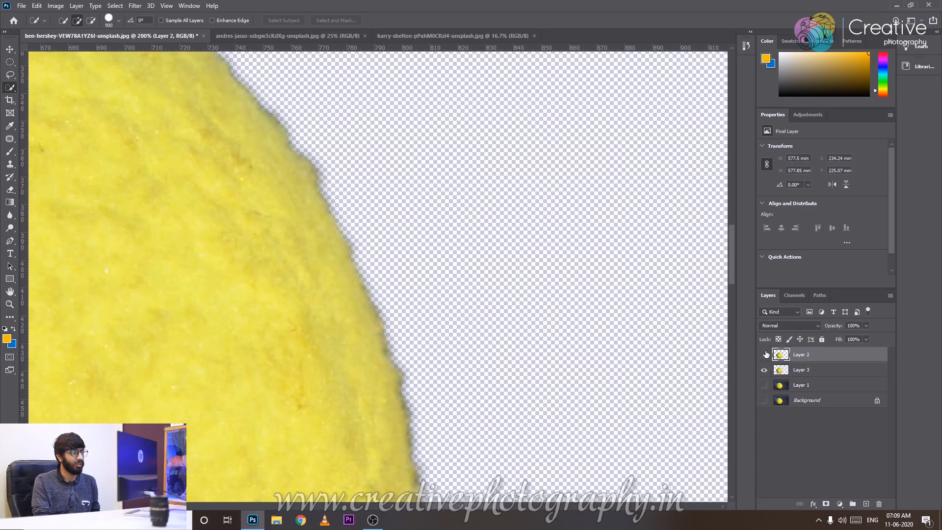
pyautogui.hotkey('ctrl', '+')
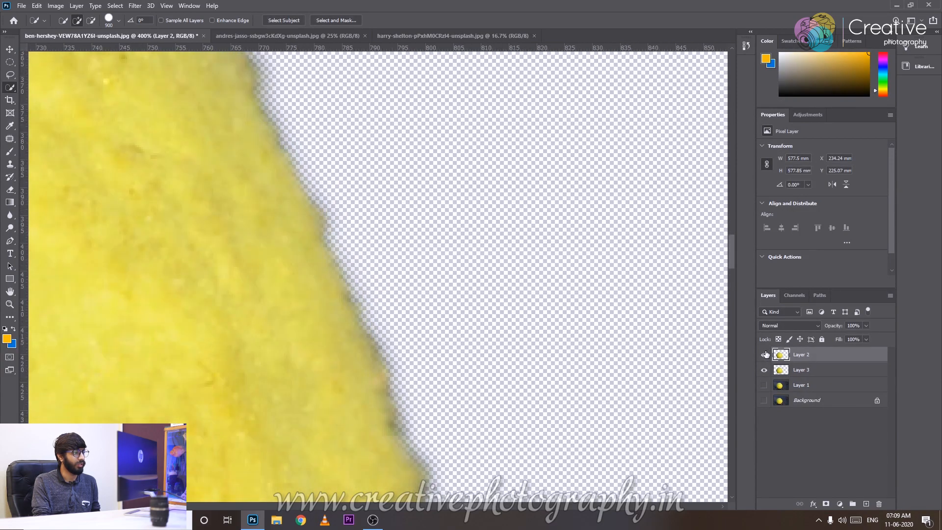
pyautogui.click(764, 354)
pyautogui.click(764, 354)
pyautogui.click(764, 354)
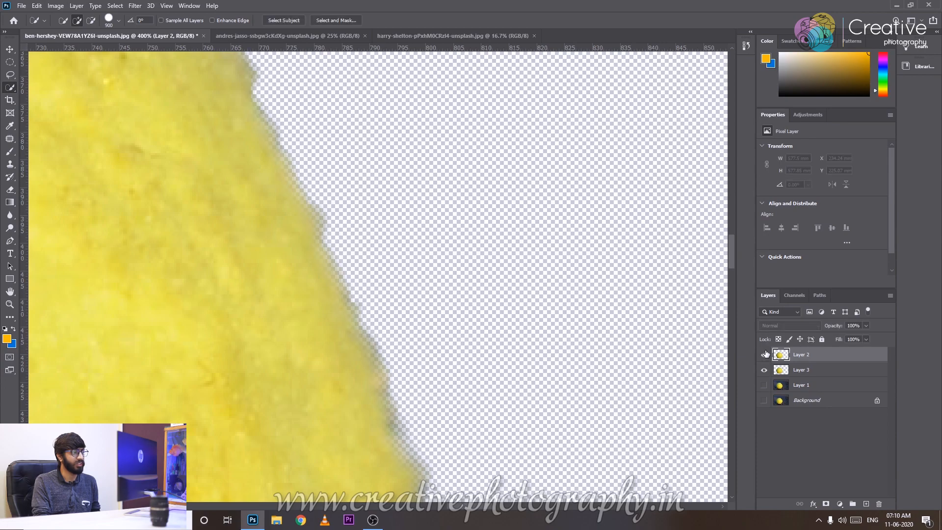
pyautogui.click(764, 354)
# Select the whole ball on Layer 1 with the Quick Selection tool and try inverting the selection.
pyautogui.hotkey('ctrl', '0')
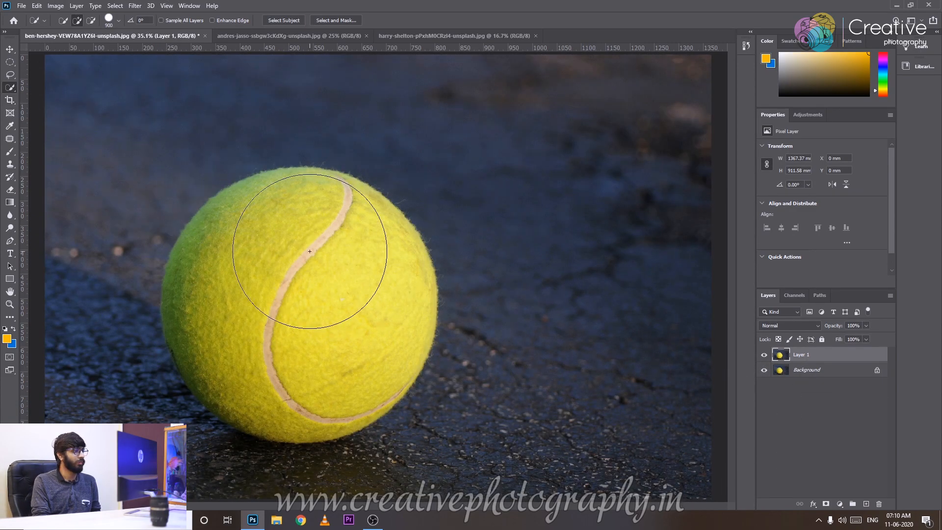
pyautogui.rightClick(310, 252)
pyautogui.click(645, 346)
pyautogui.moveTo(273, 274)
pyautogui.mouseDown()
pyautogui.moveTo(288, 302)
pyautogui.moveTo(302, 268)
pyautogui.moveTo(286, 344)
pyautogui.moveTo(256, 349)
pyautogui.mouseUp()
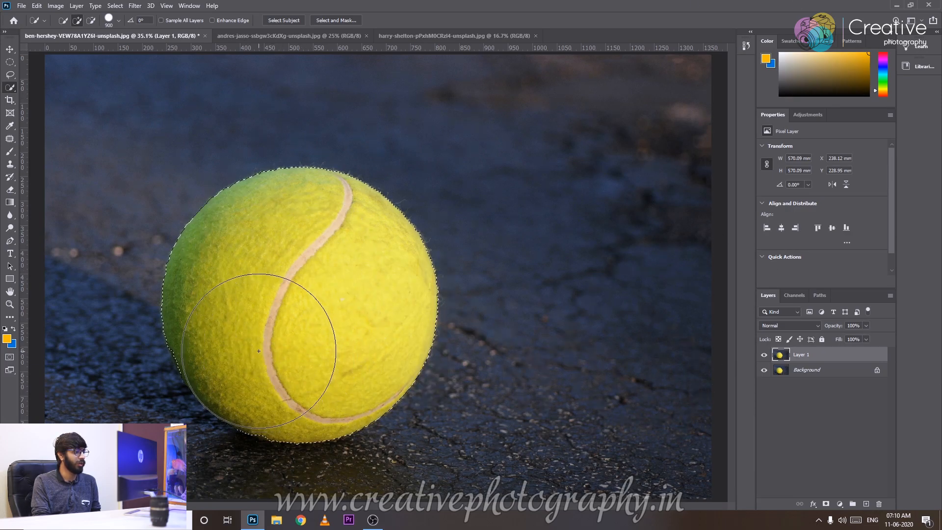
pyautogui.rightClick(274, 287)
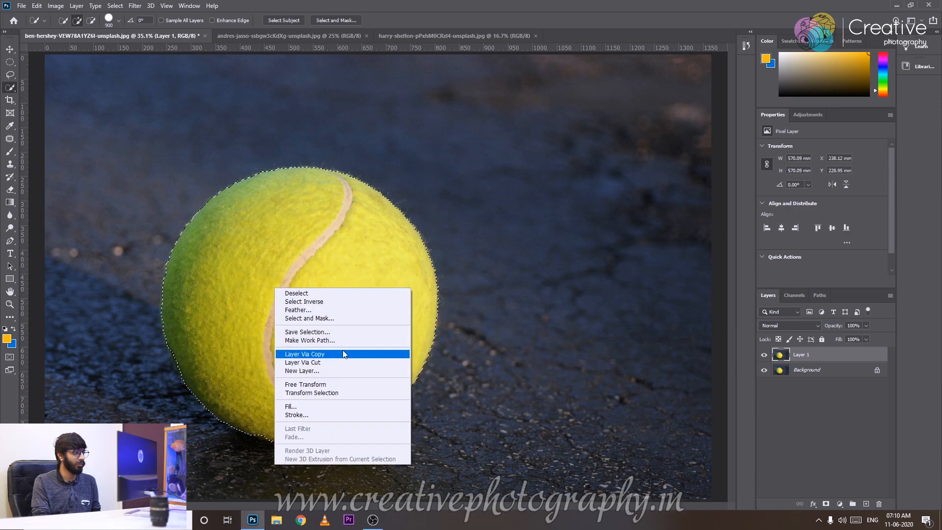
pyautogui.click(333, 302)
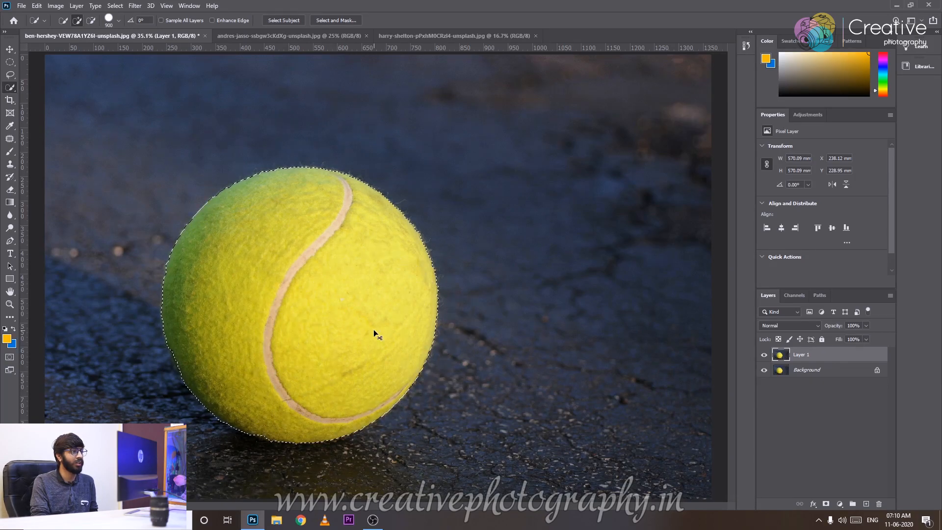
# Invert the selection to the background around the ball, switch it back to the ball, and invert it again.
pyautogui.scroll(-1, 373, 329)
pyautogui.scroll(-1, 374, 330)
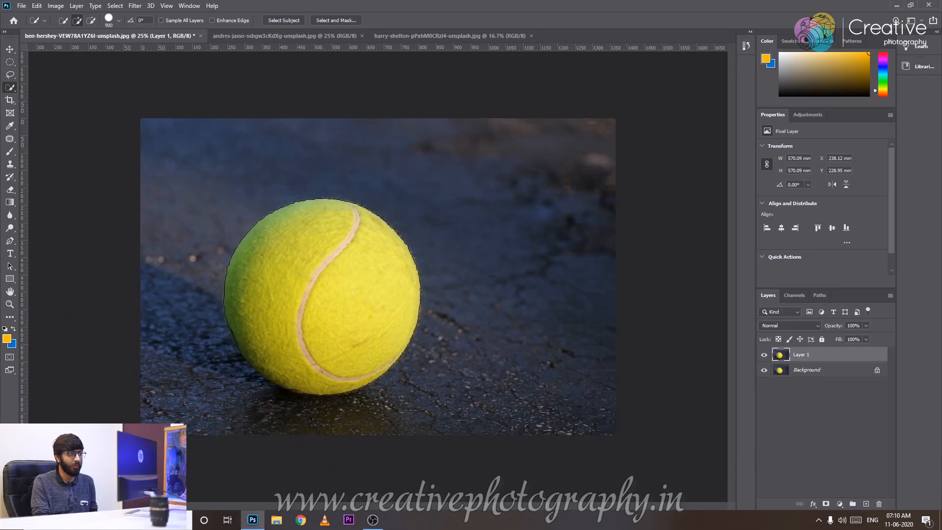
pyautogui.rightClick(305, 258)
pyautogui.click(341, 274)
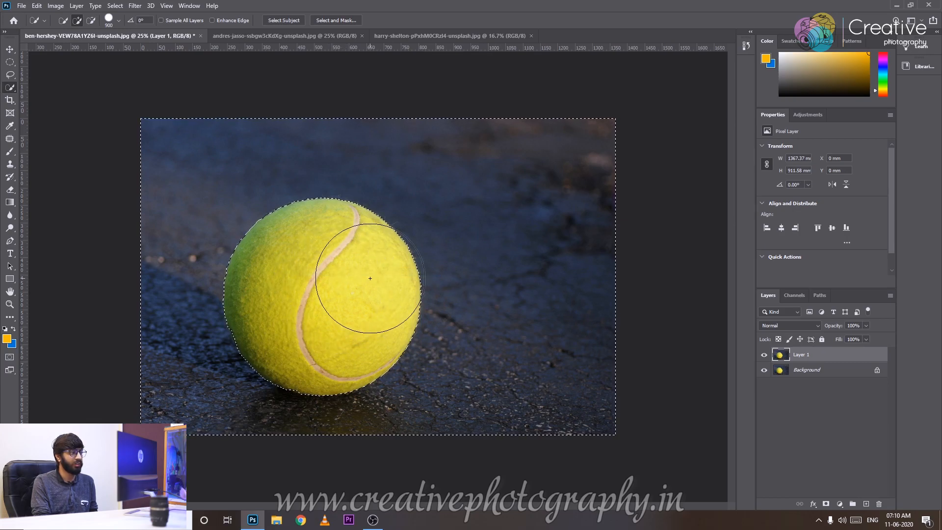
pyautogui.rightClick(361, 261)
pyautogui.click(378, 278)
pyautogui.rightClick(326, 248)
pyautogui.click(339, 260)
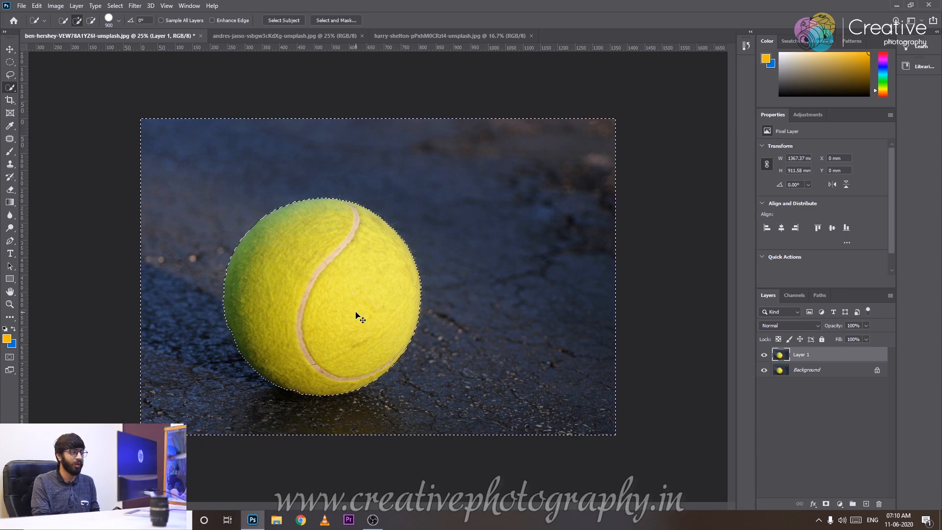
# Copy the selected background around the ball to a new layer and hide Layer 1 and the Background layer.
pyautogui.hotkey('ctrl', 'j')
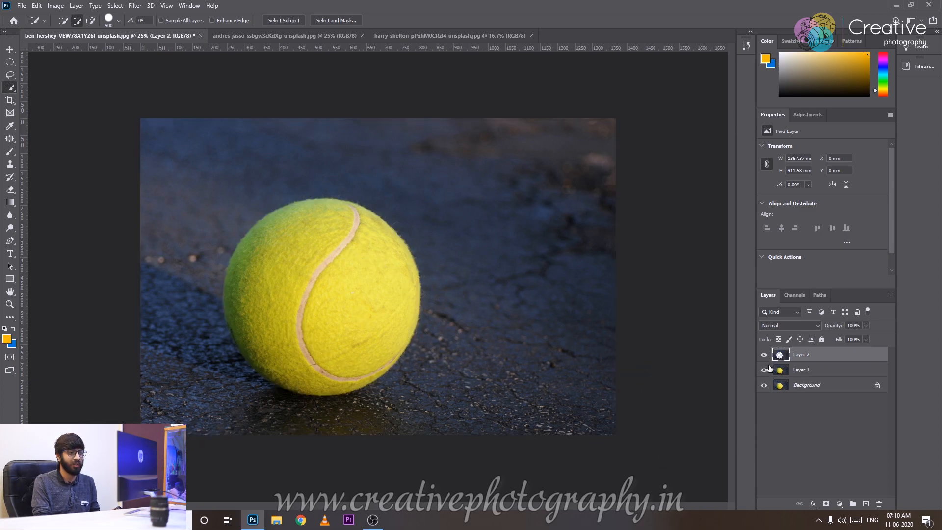
pyautogui.click(763, 384)
pyautogui.hotkey('ctrl', '+')
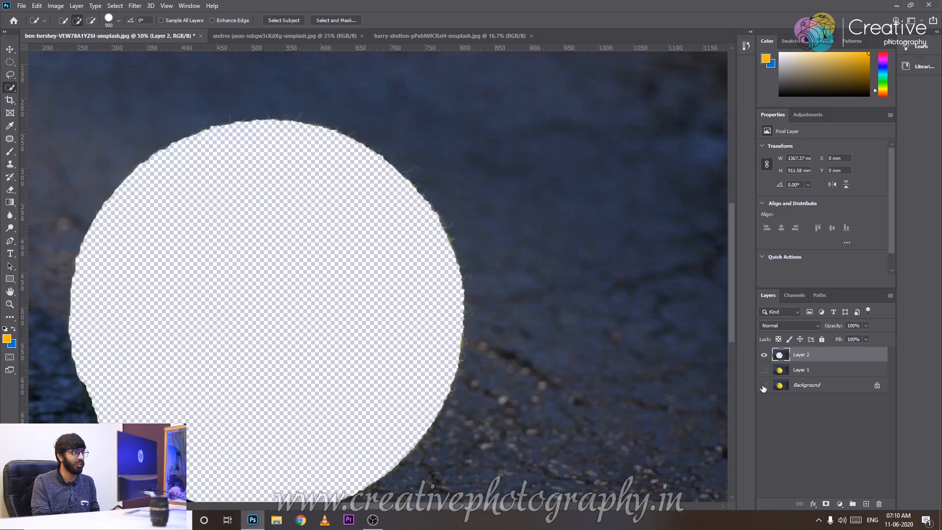
# Show the full-image layers again and delete the layer holding the background without the ball.
pyautogui.hotkey('ctrl', '-')
pyautogui.click(763, 370)
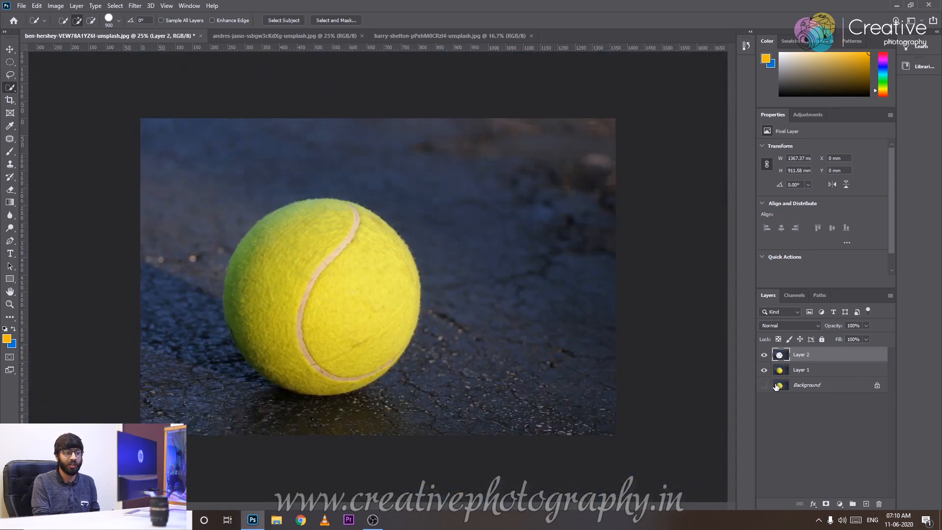
pyautogui.press('Delete')
pyautogui.click(764, 369)
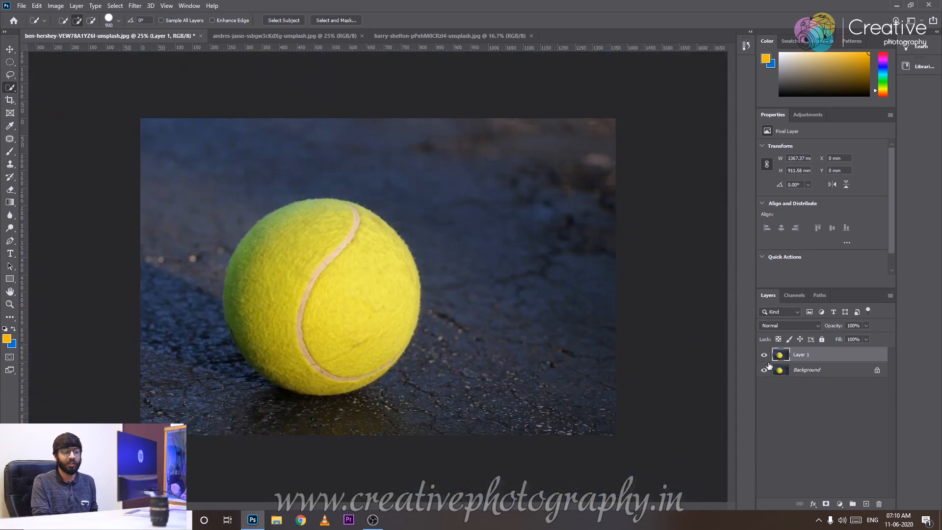
# Select the ball, try subtracting the spill above its upper edge, and undo the stray background stroke.
pyautogui.click(326, 242)
pyautogui.moveTo(323, 308); pyautogui.dragTo(326, 282)
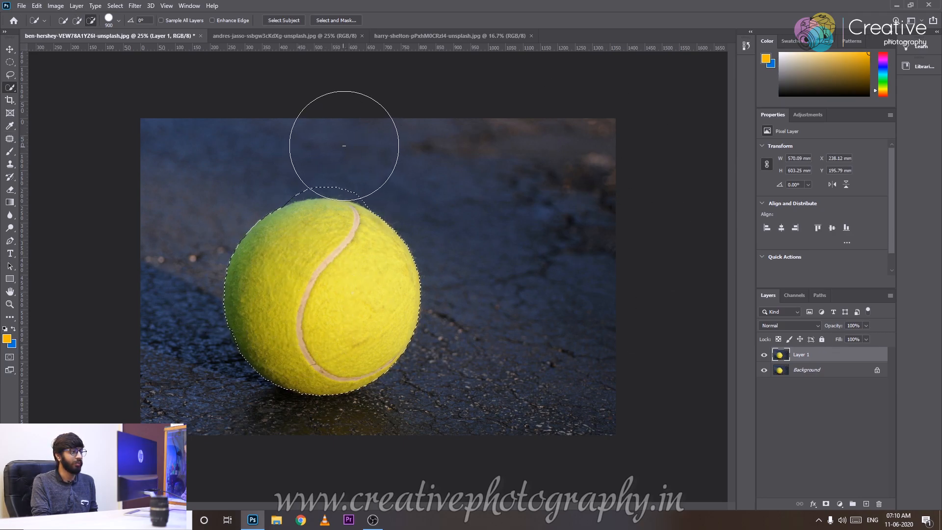
pyautogui.click(311, 143)
pyautogui.hotkey('ctrl', 'z')
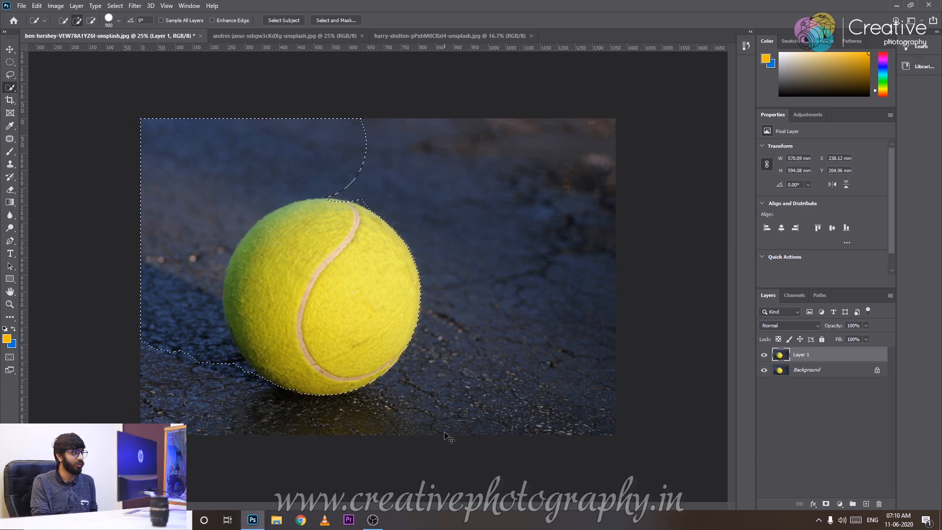
# Copy the ball selection to a new layer, undo it, and copy it again using Layer Via Copy.
pyautogui.hotkey('ctrl', 'j')
pyautogui.hotkey('ctrl', 'z')
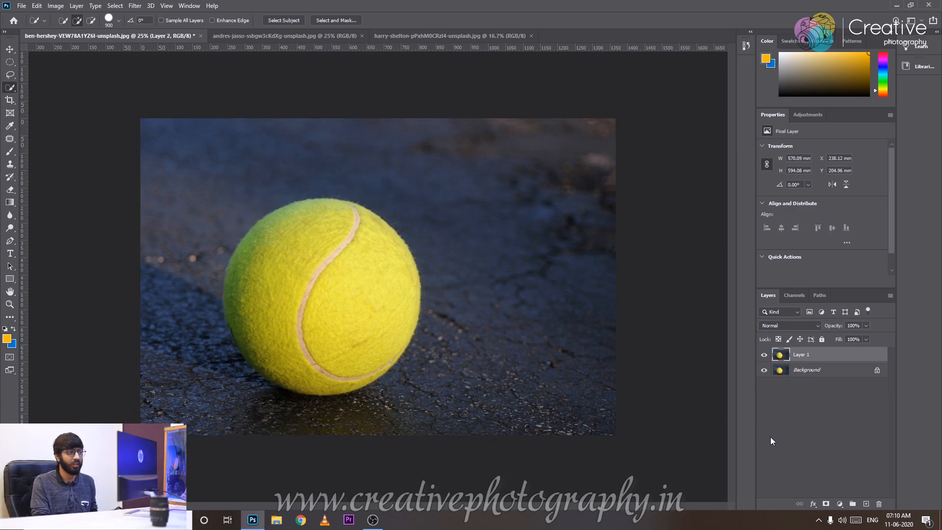
pyautogui.rightClick(325, 283)
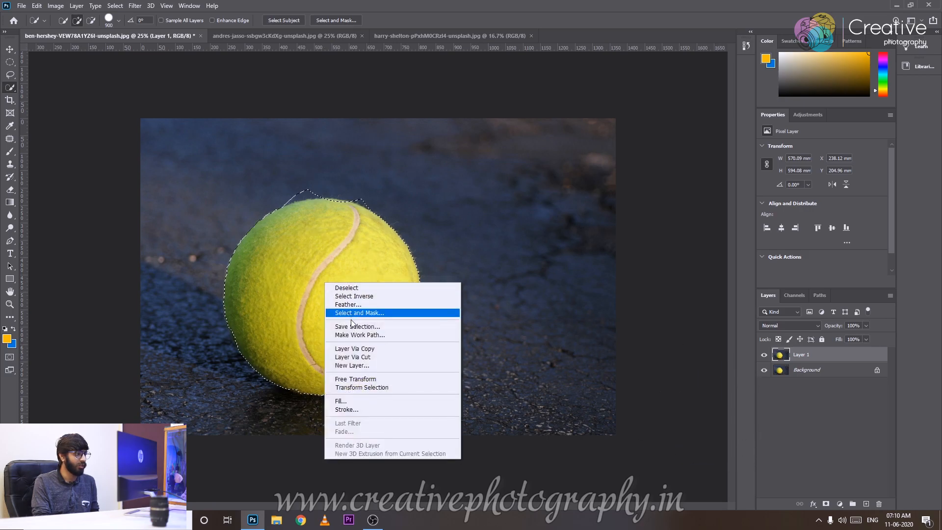
pyautogui.click(357, 351)
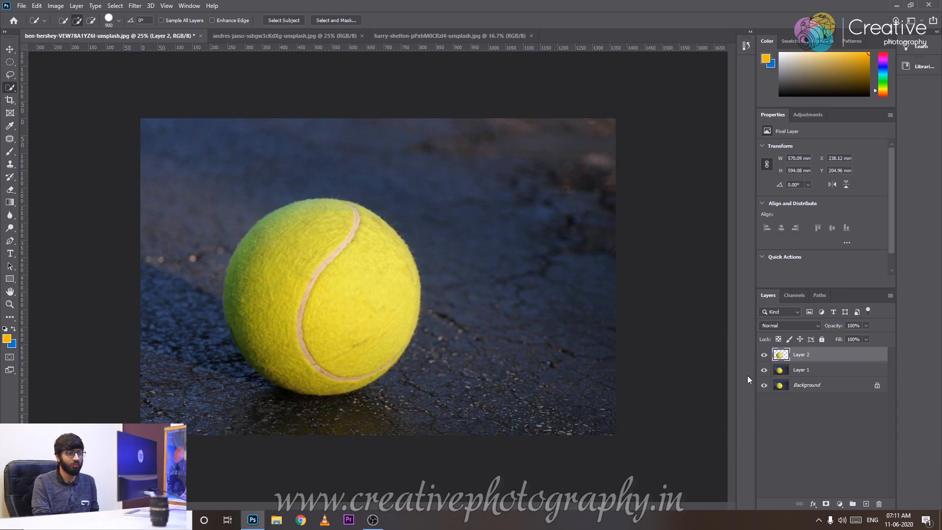
# Check the ball cutout by toggling layer visibility, restore the full-image layers, and delete Layer 2.
pyautogui.click(762, 385)
pyautogui.click(764, 354)
pyautogui.click(764, 354)
pyautogui.moveTo(763, 385); pyautogui.dragTo(764, 370)
pyautogui.click(764, 355)
pyautogui.press('Delete')
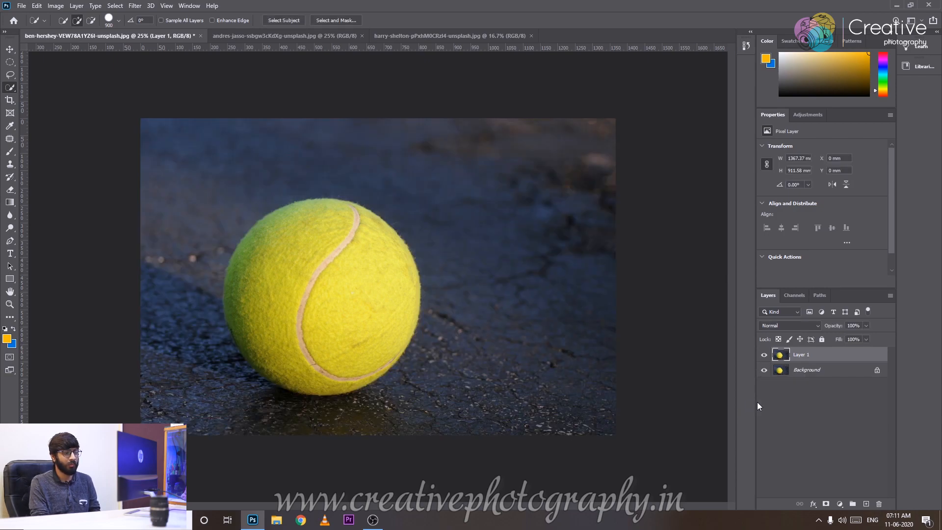
# Select the ball on Layer 1 again, copy it to a new layer, and hide the layers beneath it.
pyautogui.moveTo(369, 303)
pyautogui.mouseDown()
pyautogui.moveTo(323, 265)
pyautogui.moveTo(331, 371)
pyautogui.moveTo(316, 315)
pyautogui.moveTo(296, 326)
pyautogui.mouseUp()
pyautogui.hotkey('ctrl', 'j')
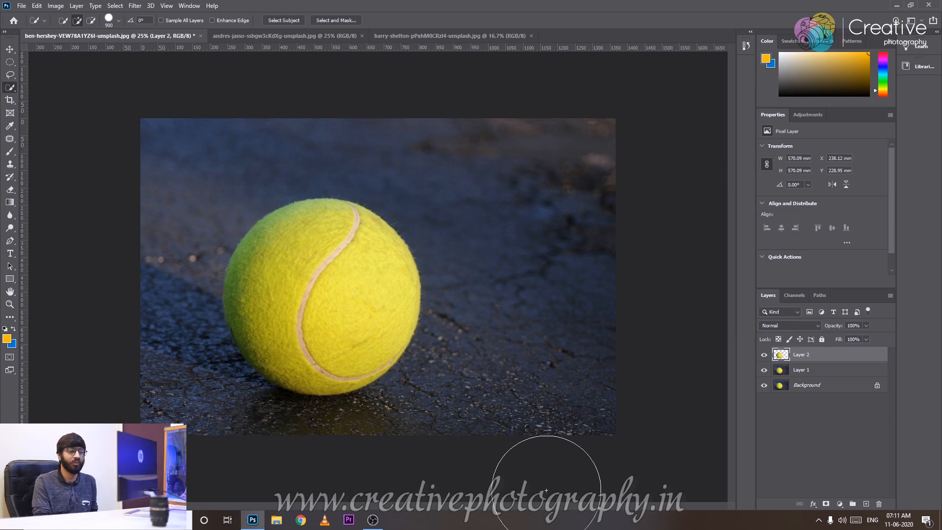
pyautogui.click(764, 384)
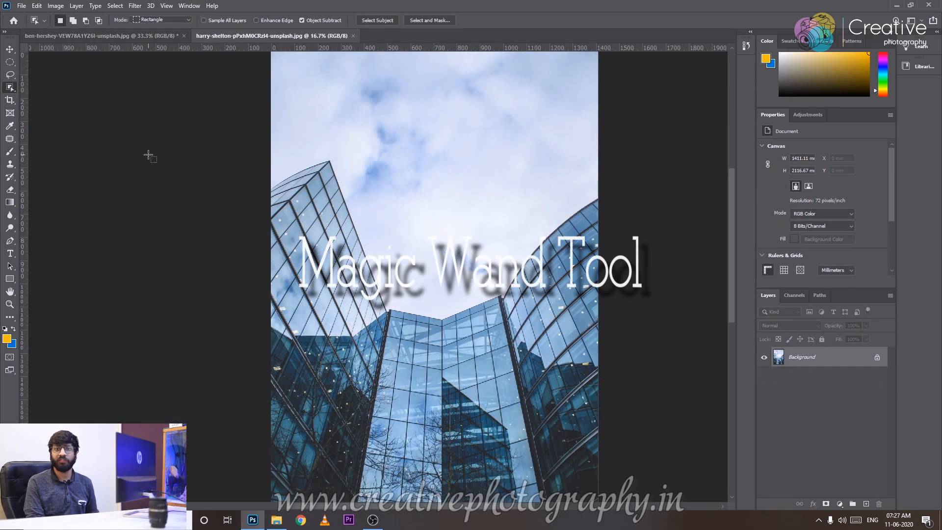
# Activate the Magic Wand tool for the glass building photo and set its tolerance to 5.
pyautogui.click(9, 91)
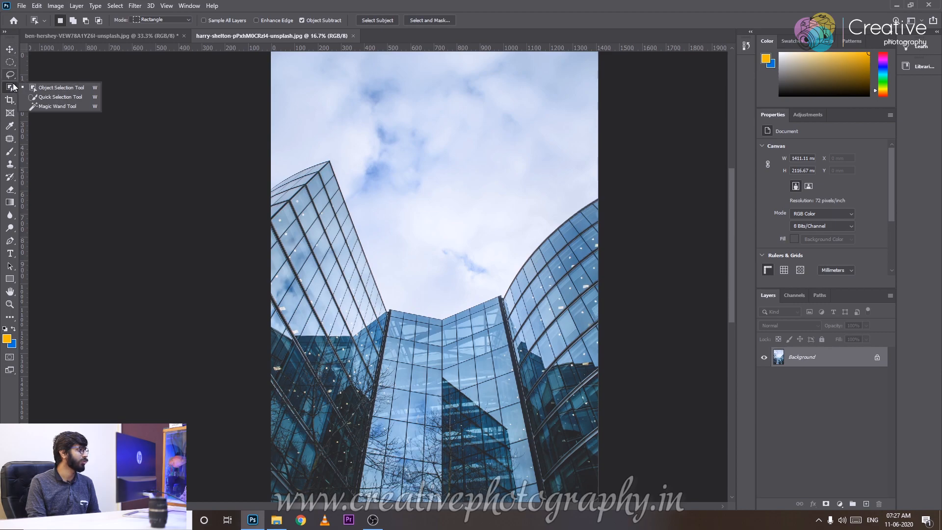
pyautogui.click(42, 106)
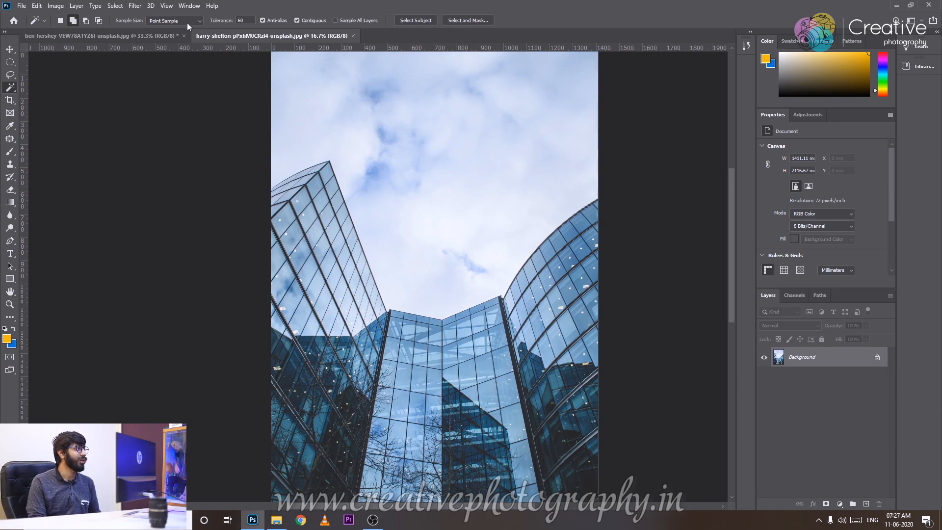
pyautogui.hotkey('ctrl', '+')
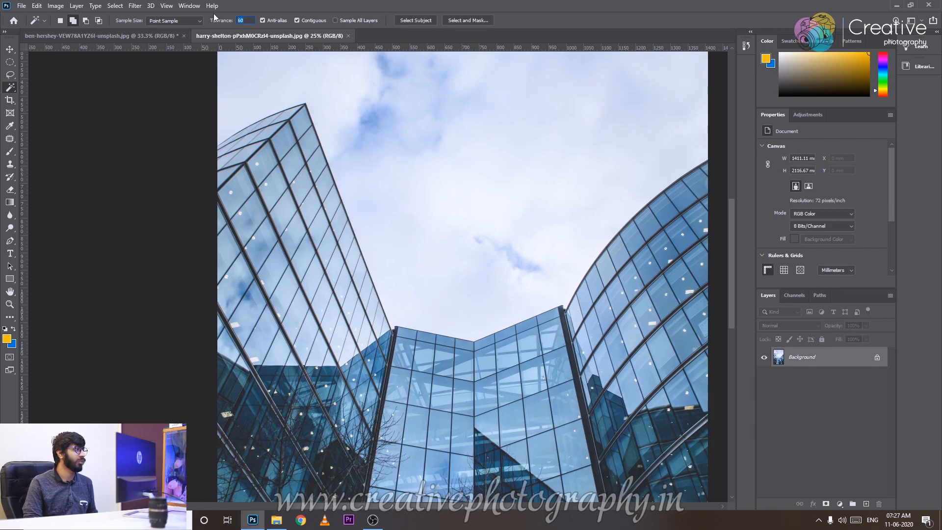
pyautogui.hotkey('ctrl', '-')
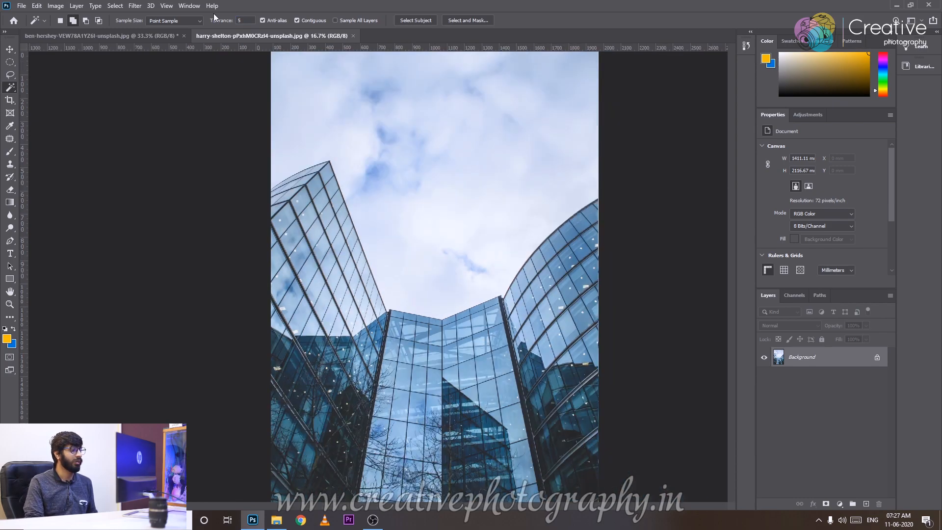
pyautogui.hotkey('ctrl', '-')
pyautogui.hotkey('ctrl', '+')
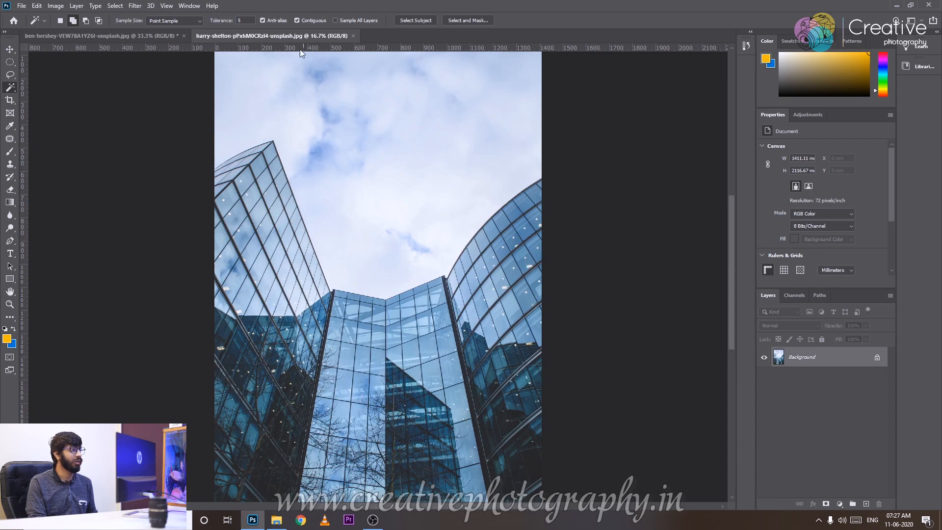
# Select the bright cloud areas above the buildings by sampling several spots with the Magic Wand.
pyautogui.click(362, 210)
pyautogui.click(402, 232)
pyautogui.click(451, 183)
pyautogui.click(407, 252)
pyautogui.click(403, 249)
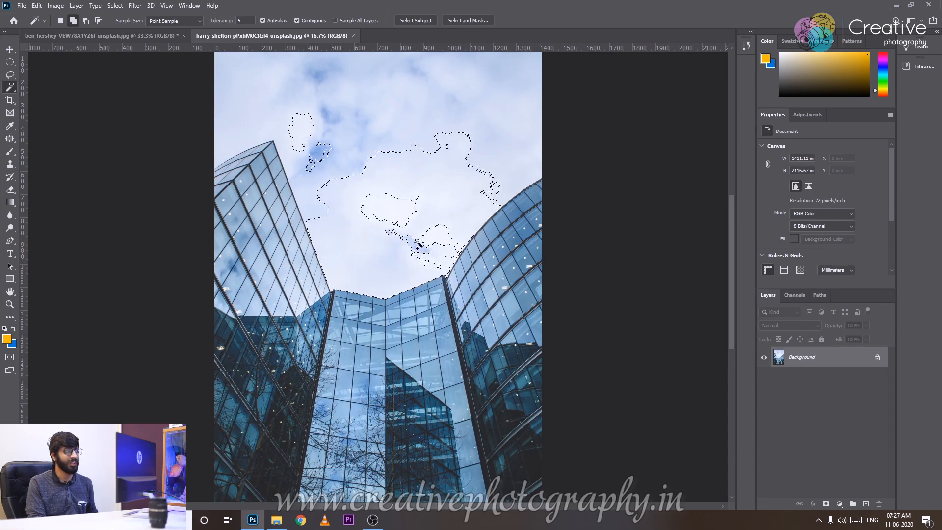
pyautogui.click(433, 245)
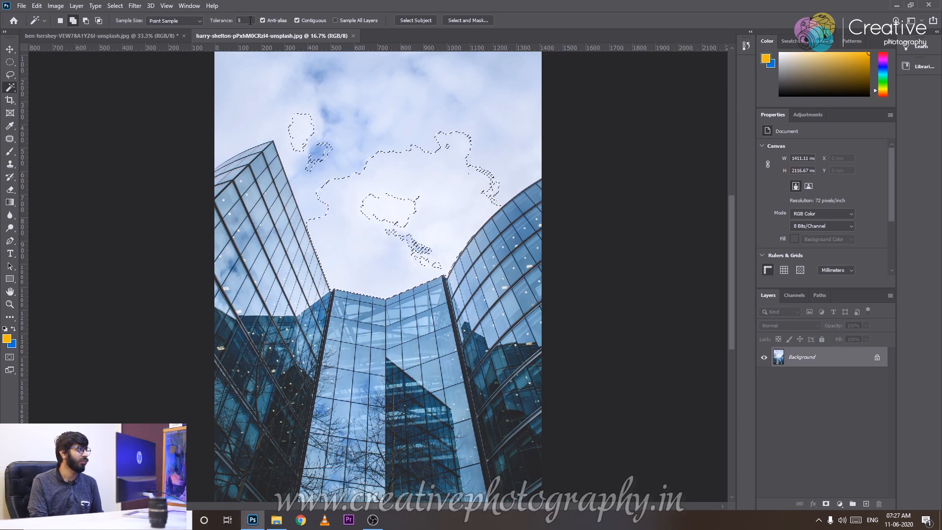
# Set the Magic Wand tolerance to 10 and add the remaining blue and white sky areas to the selection.
pyautogui.click(229, 21)
pyautogui.write('50')
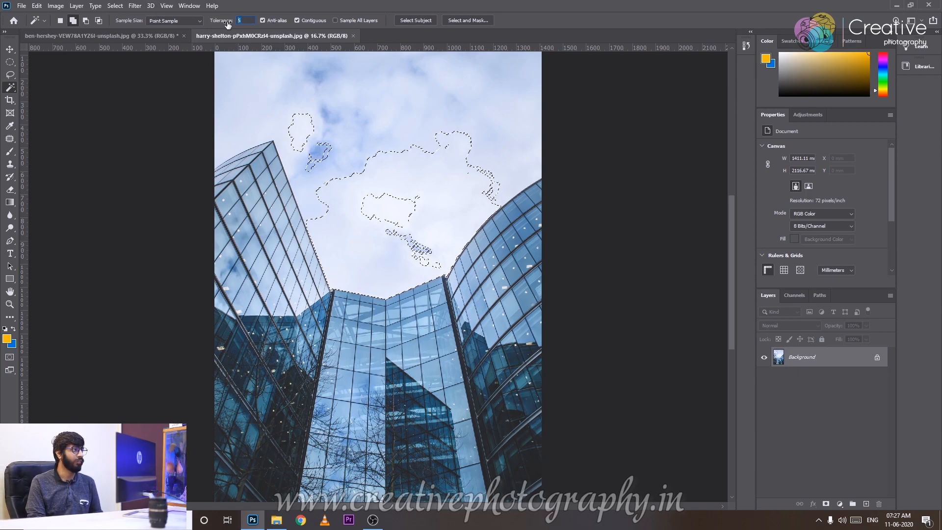
pyautogui.click(399, 169)
pyautogui.click(320, 156)
pyautogui.click(329, 115)
pyautogui.click(317, 69)
pyautogui.click(414, 69)
# Clear the sky selection above the glass buildings.
pyautogui.hotkey('ctrl', '-')
pyautogui.hotkey('ctrl', '+')
pyautogui.moveTo(512, 131); pyautogui.dragTo(467, 308)
pyautogui.hotkey('ctrl', '+')
pyautogui.hotkey('ctrl', 'd')
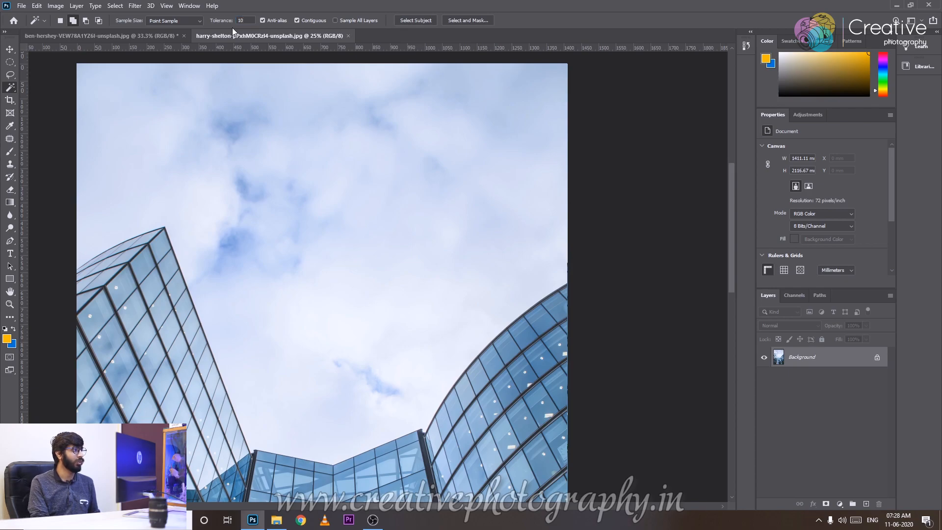
# Try sampling several blue and white sky areas with the Magic Wand, clear the selection and raise the tolerance to 50.
pyautogui.click(235, 126)
pyautogui.click(309, 227)
pyautogui.click(252, 127)
pyautogui.click(255, 185)
pyautogui.click(236, 271)
pyautogui.click(382, 394)
pyautogui.click(364, 335)
pyautogui.click(452, 245)
pyautogui.hotkey('ctrl', 'd')
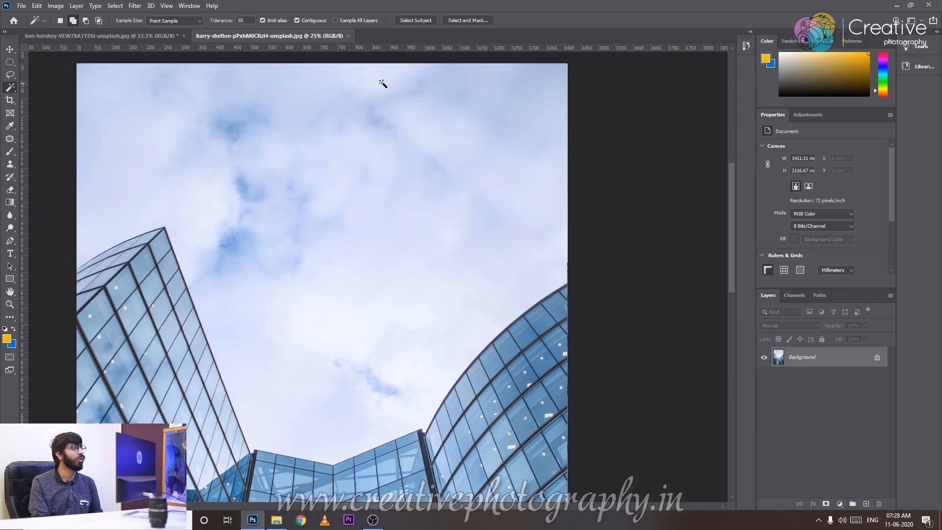
# Select the whole sky above the glass buildings with a single Magic Wand sample.
pyautogui.click(248, 144)
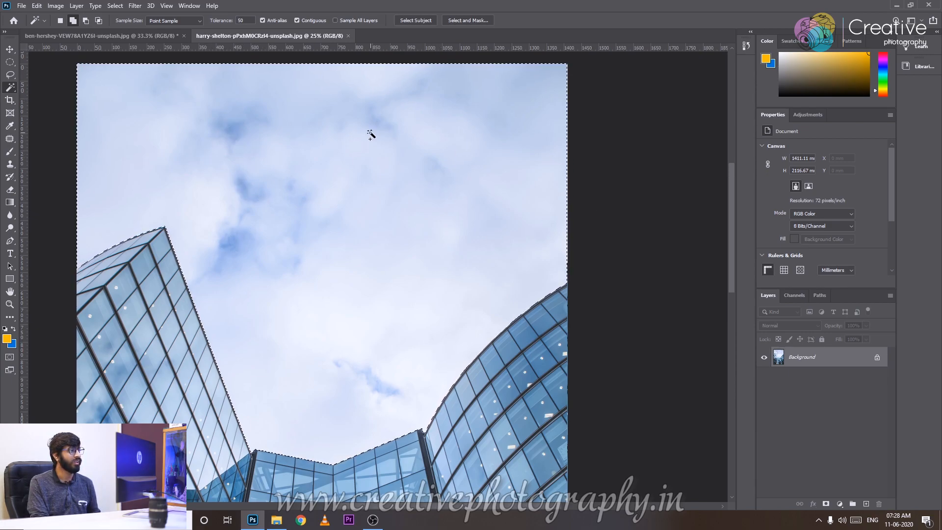
pyautogui.hotkey('ctrl', '+')
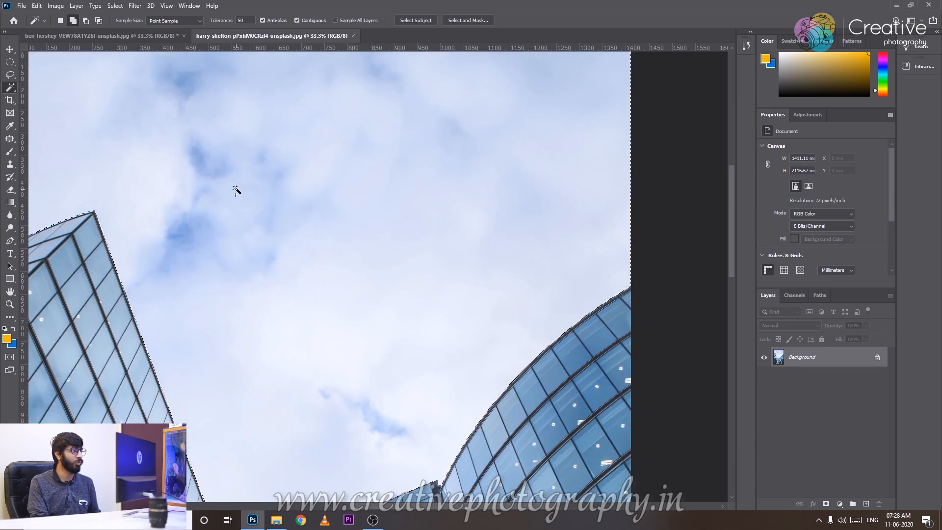
pyautogui.hotkey('ctrl', '-')
pyautogui.hotkey('ctrl', '-')
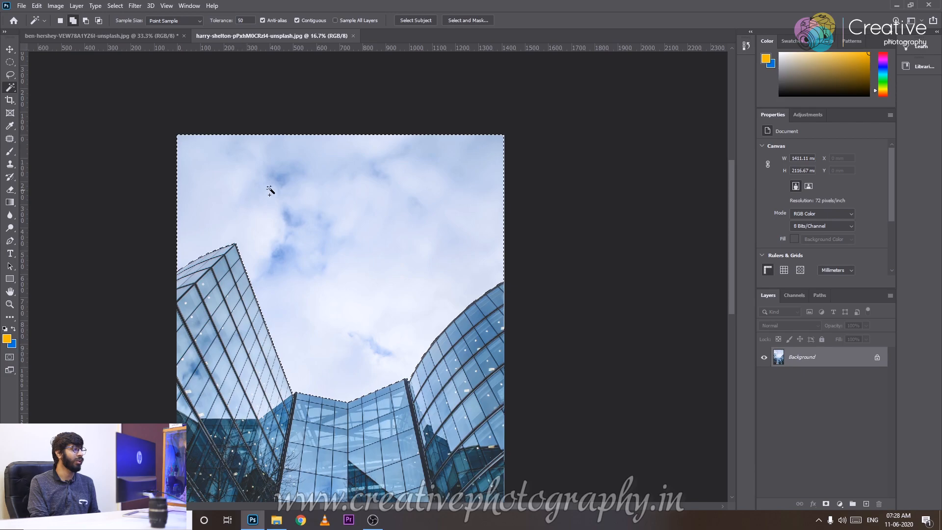
pyautogui.hotkey('ctrl', '+')
pyautogui.hotkey('ctrl', '-')
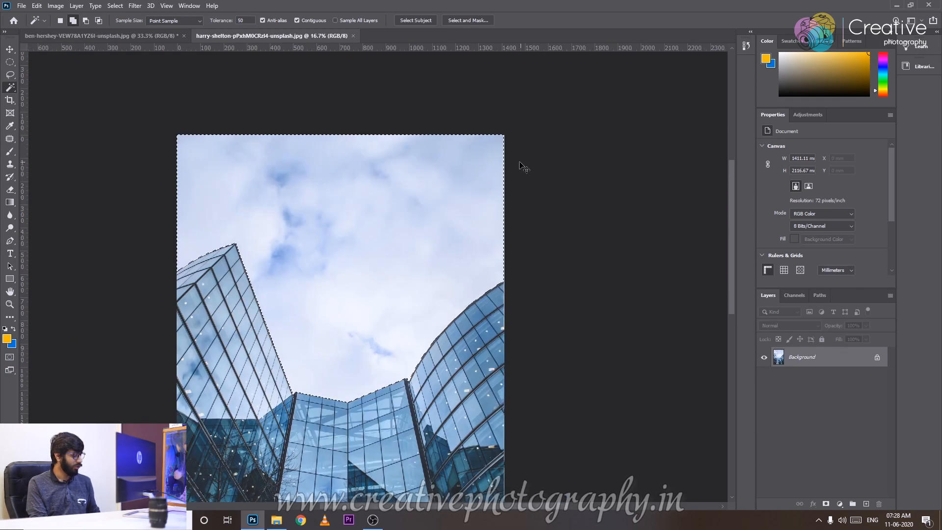
# Copy the selected sky to a new layer and undo the copy.
pyautogui.hotkey('ctrl', '+')
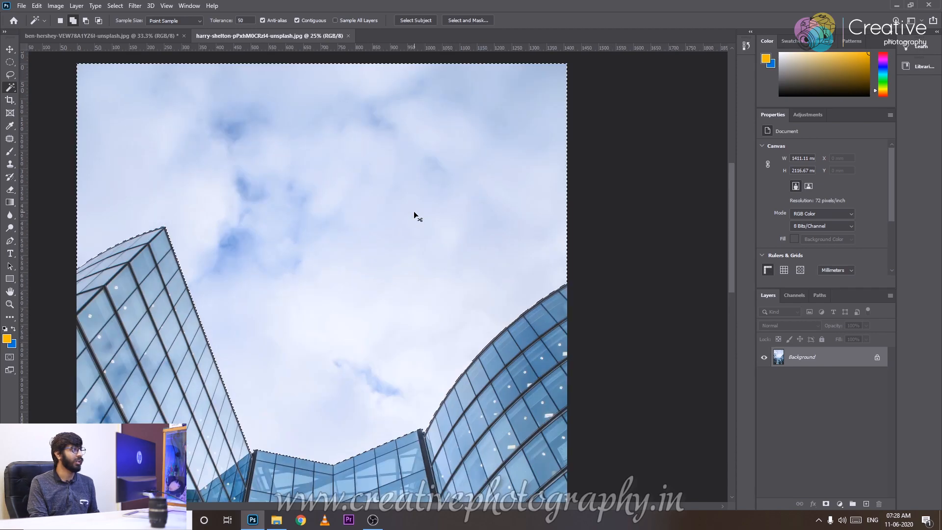
pyautogui.hotkey('ctrl', 'j')
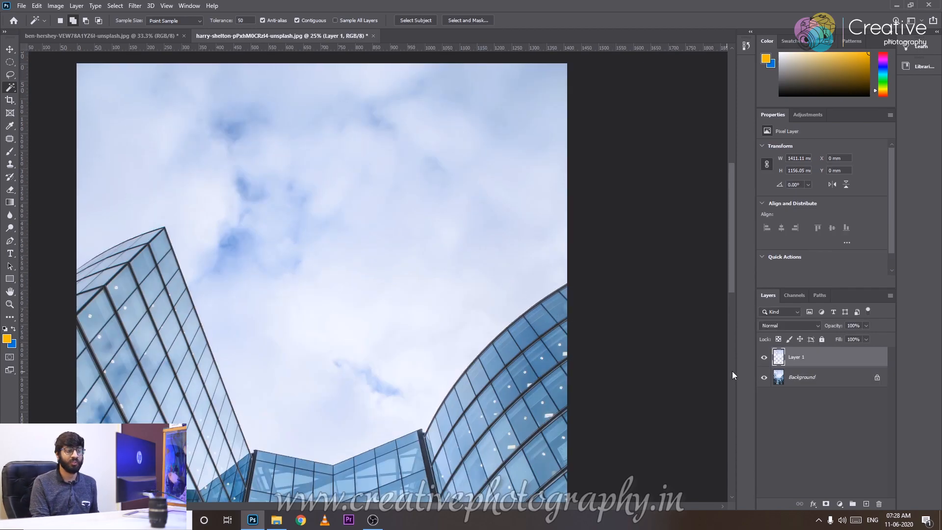
pyautogui.hotkey('ctrl', 'z')
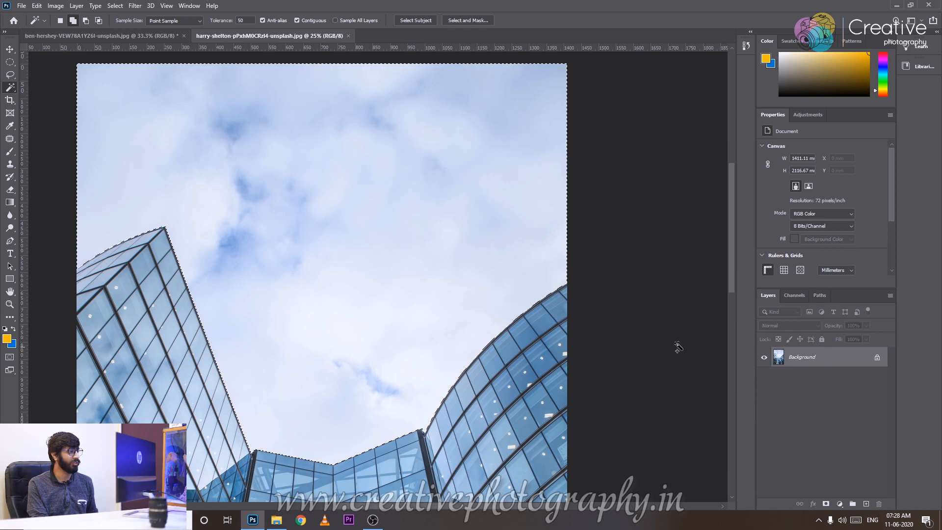
# Invert the sky selection and copy the buildings to a new layer, isolating them by hiding the Background layer.
pyautogui.hotkey('ctrl', '-')
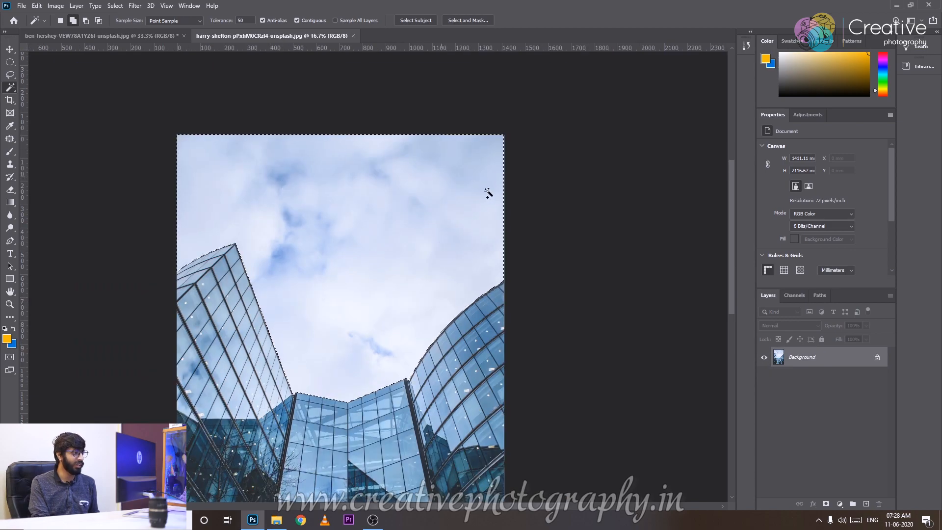
pyautogui.rightClick(349, 228)
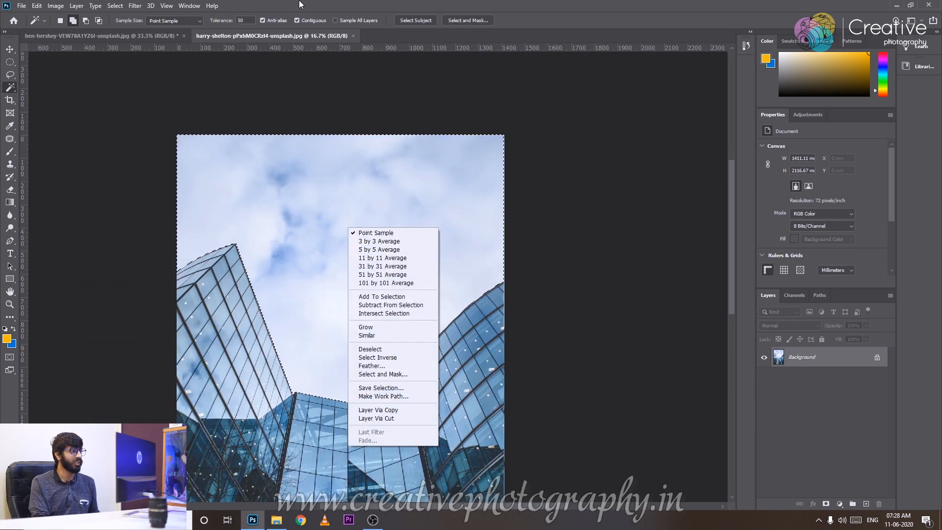
pyautogui.click(392, 360)
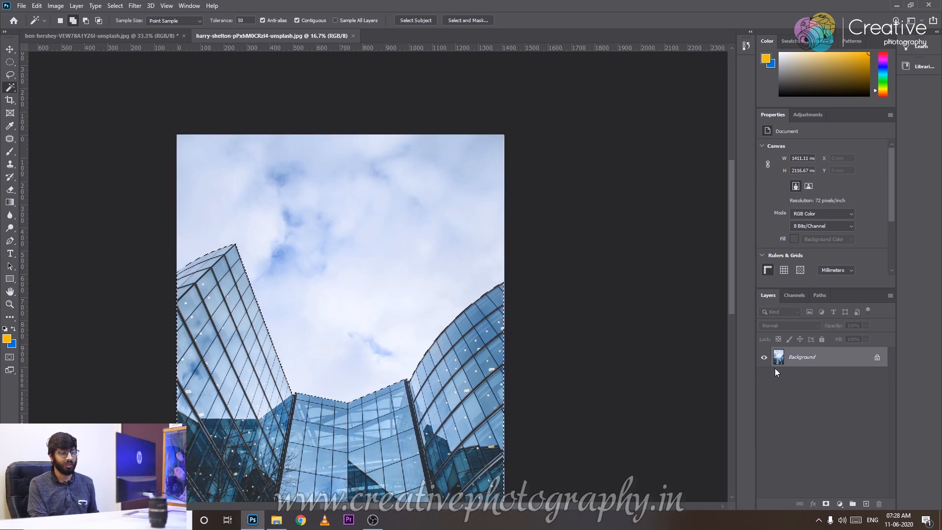
pyautogui.hotkey('ctrl', 'j')
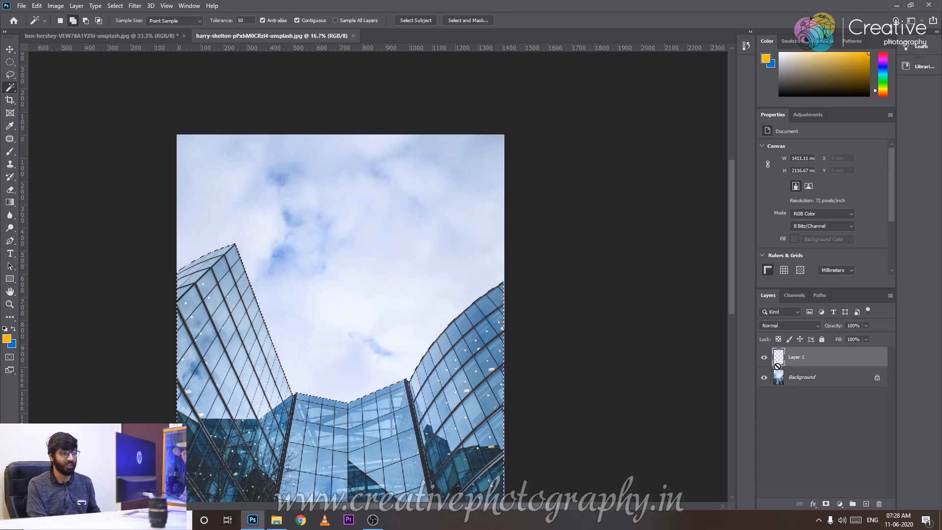
pyautogui.click(764, 376)
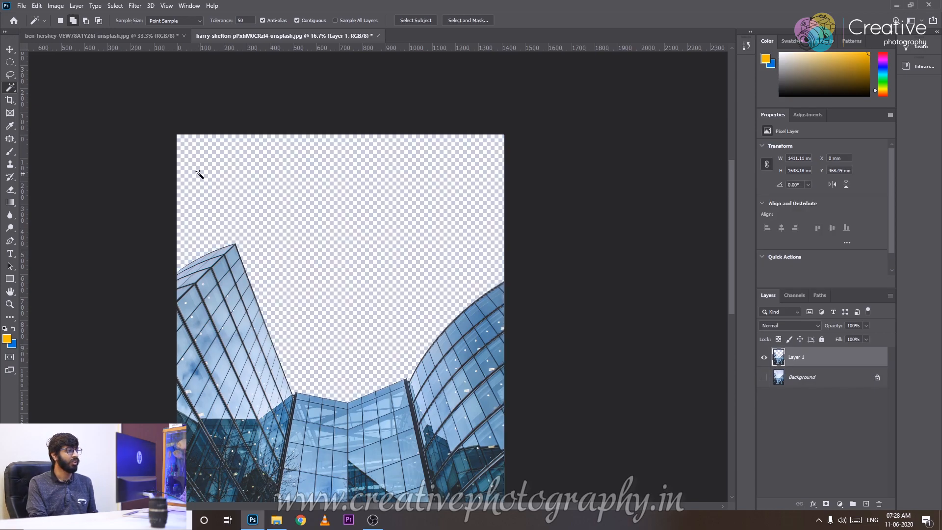
pyautogui.hotkey('ctrl', '+')
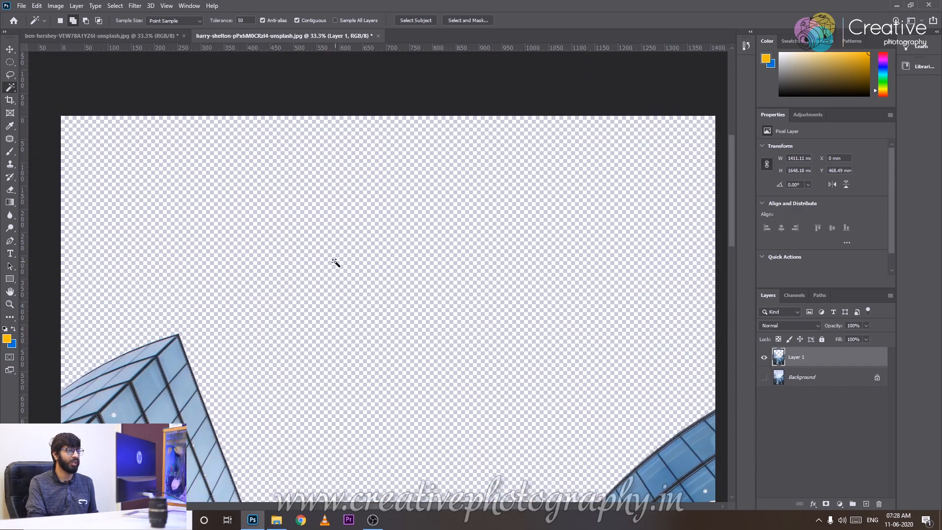
pyautogui.hotkey('ctrl', '-')
# Add a new layer between the buildings layer and the Background and fill it with the blue background color.
pyautogui.click(820, 377)
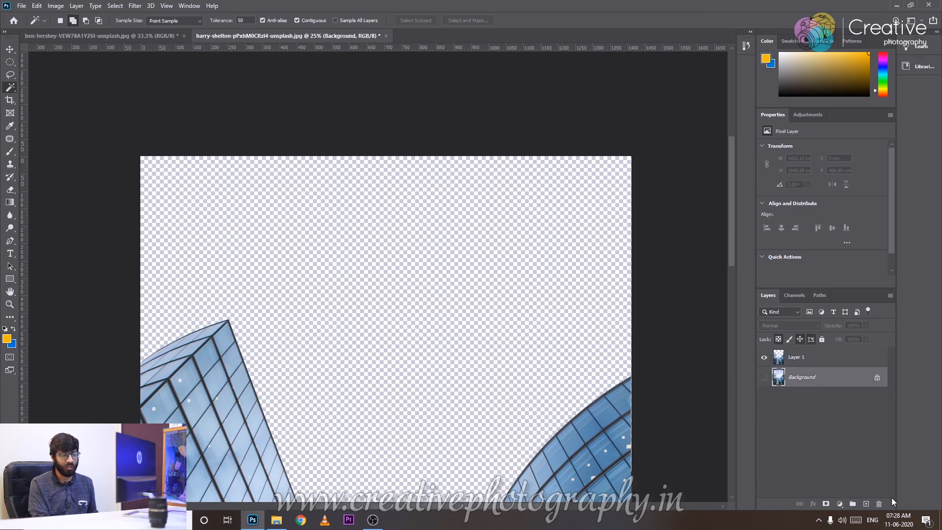
pyautogui.click(866, 504)
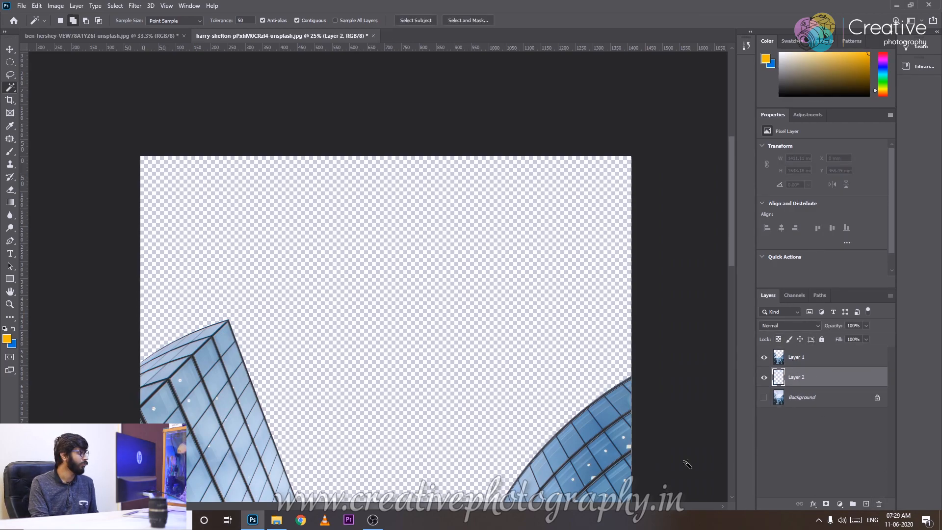
pyautogui.click(11, 345)
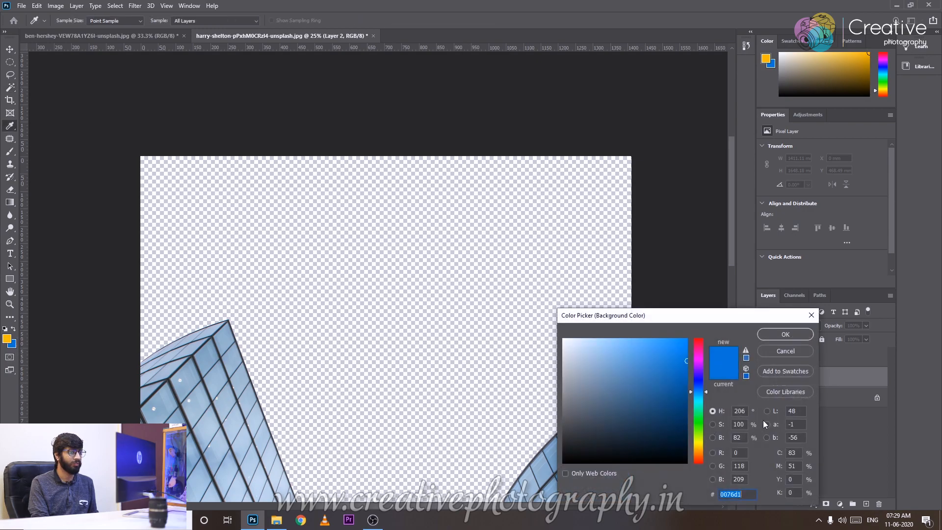
pyautogui.click(774, 347)
pyautogui.press('w')
pyautogui.hotkey('ctrl', '-')
pyautogui.hotkey('ctrl', '-')
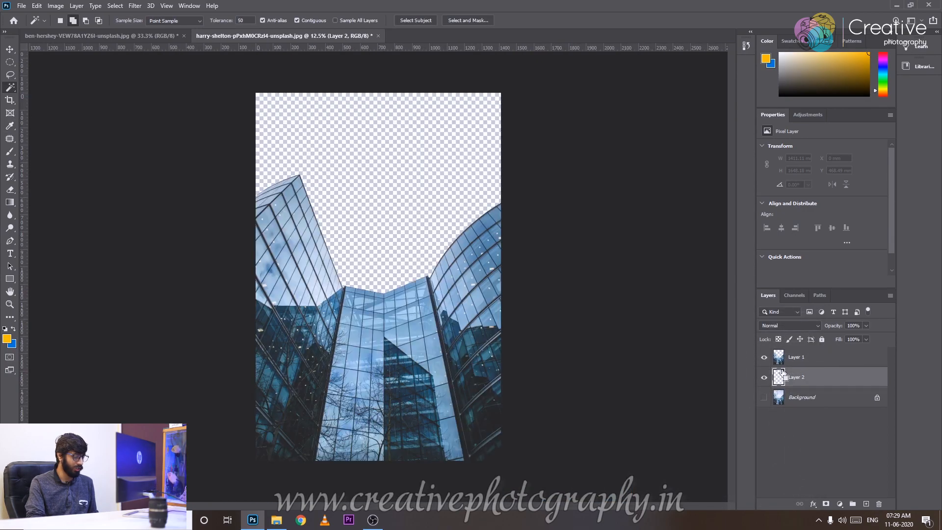
pyautogui.hotkey('ctrl', 'BackSpace')
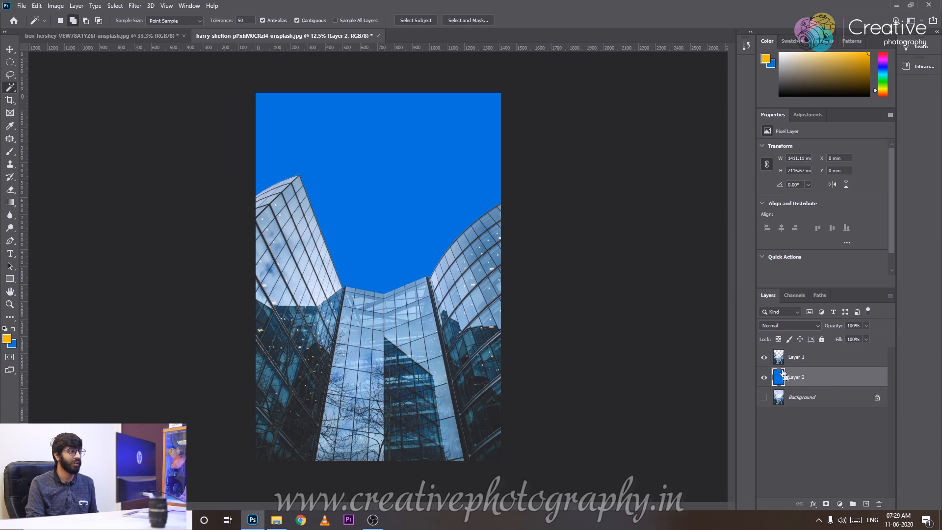
# Examine the cut-out edges of the buildings against the blue fill.
pyautogui.hotkey('ctrl', '+')
pyautogui.scroll(3, 521, 347)
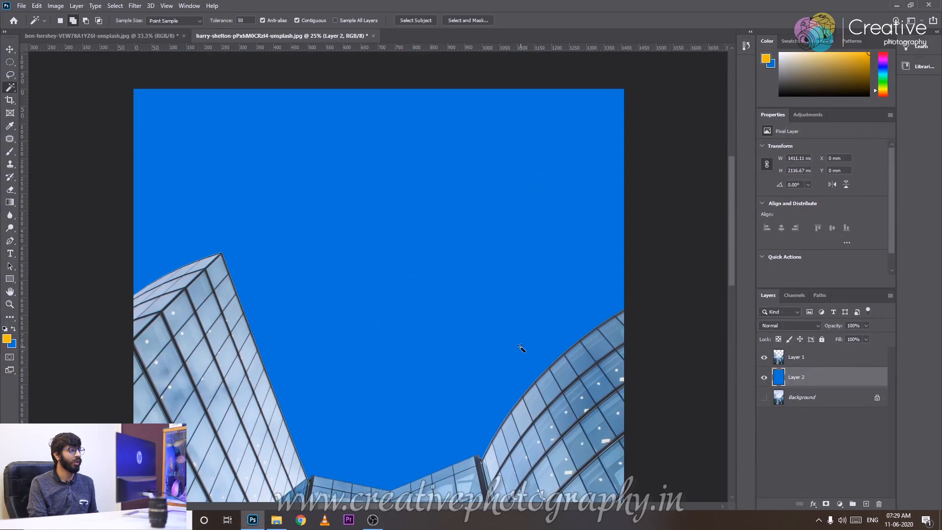
pyautogui.hotkey('ctrl', '+')
pyautogui.hotkey('ctrl', '+')
pyautogui.moveTo(276, 364); pyautogui.dragTo(442, 73)
pyautogui.moveTo(681, 196); pyautogui.dragTo(396, 408)
pyautogui.moveTo(632, 319); pyautogui.dragTo(252, 527)
pyautogui.hotkey('ctrl', '0')
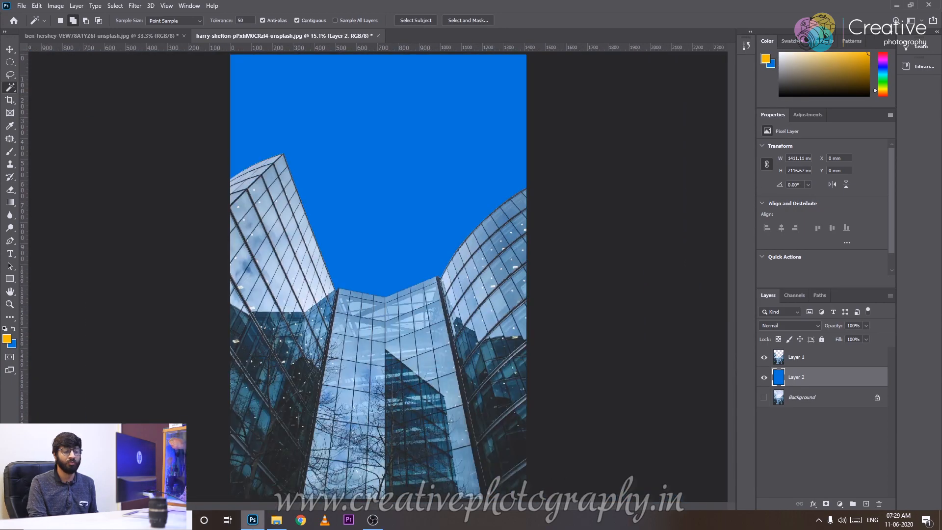
pyautogui.moveTo(253, 520)
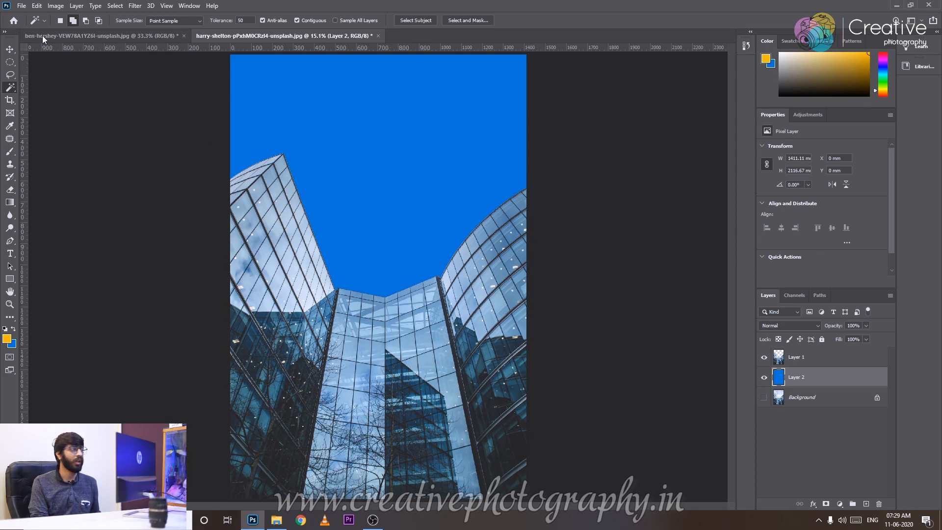
pyautogui.rightClick(10, 74)
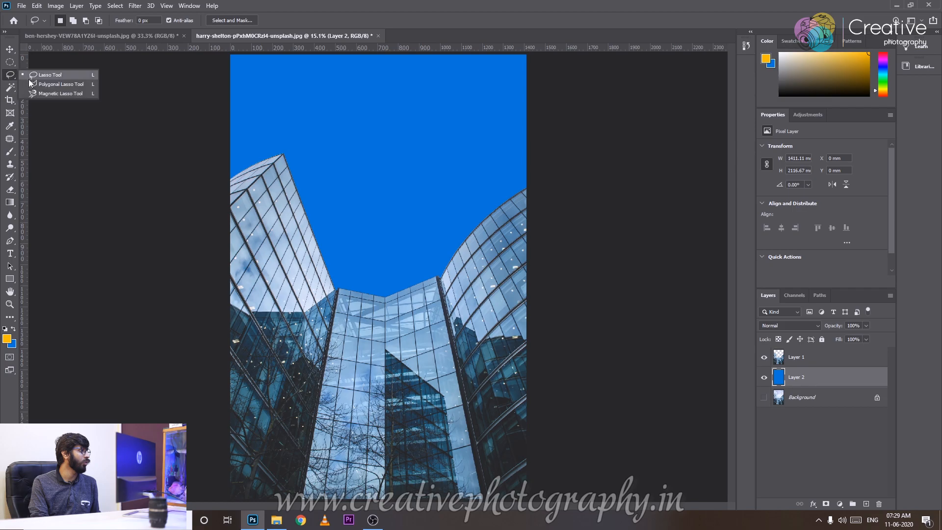
pyautogui.click(44, 84)
pyautogui.click(13, 88)
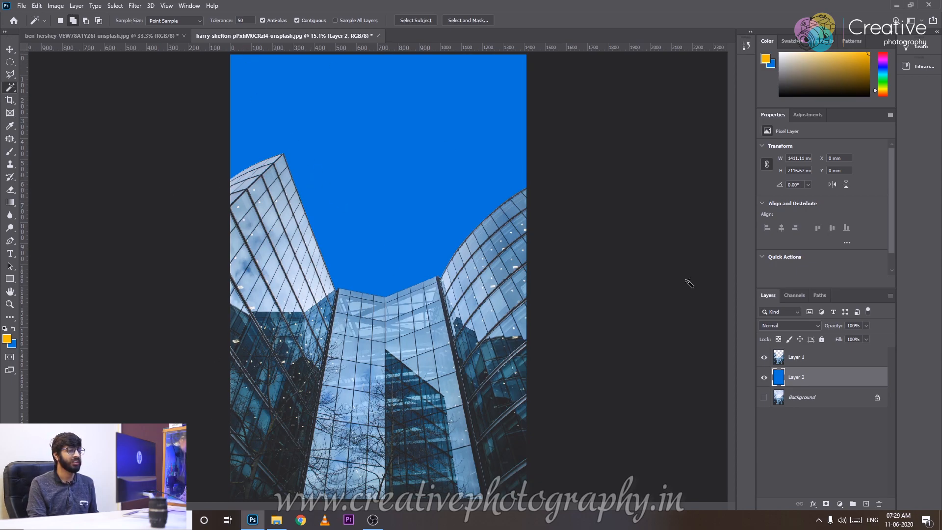
# Delete the blue fill layer and the buildings layer, and show the Background layer again.
pyautogui.press('Delete')
pyautogui.click(764, 376)
pyautogui.click(798, 363)
pyautogui.press('Delete')
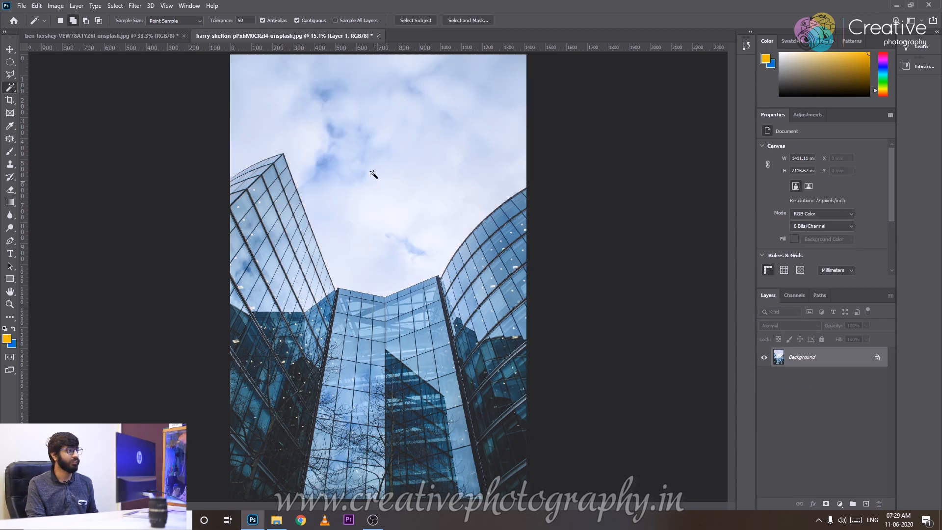
# Select the whole sky on the Background layer by sampling its blue patches with the Magic Wand.
pyautogui.click(344, 144)
pyautogui.keyDown('shift'); pyautogui.click(326, 163); pyautogui.keyUp('shift')
pyautogui.keyDown('shift'); pyautogui.click(331, 130); pyautogui.keyUp('shift')
pyautogui.keyDown('shift'); pyautogui.click(321, 93); pyautogui.keyUp('shift')
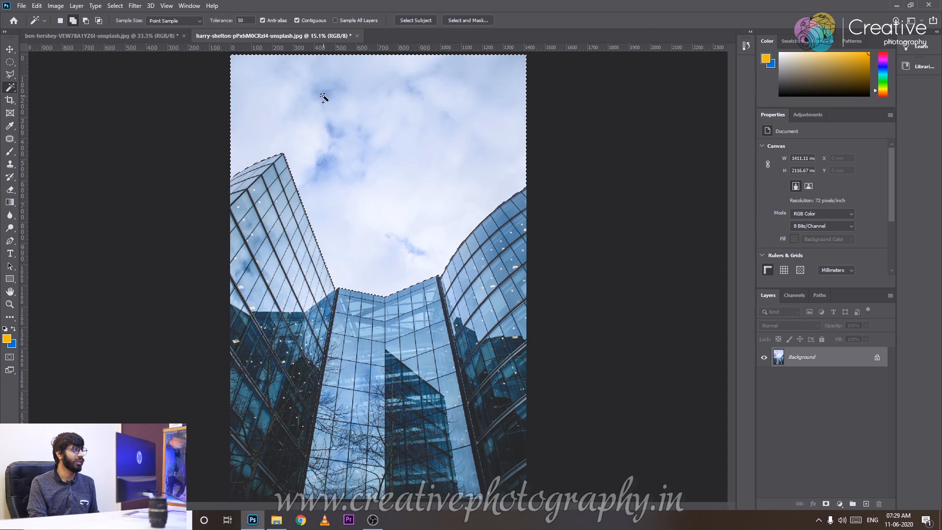
# Turn off Anti-alias for the Magic Wand while keeping Contiguous enabled.
pyautogui.click(298, 21)
pyautogui.click(302, 20)
pyautogui.click(263, 21)
# Copy the sky to a new layer and isolate it by hiding the Background to examine its lower edge.
pyautogui.hotkey('ctrl', 'shift', 'alt', 'n')
pyautogui.click(763, 376)
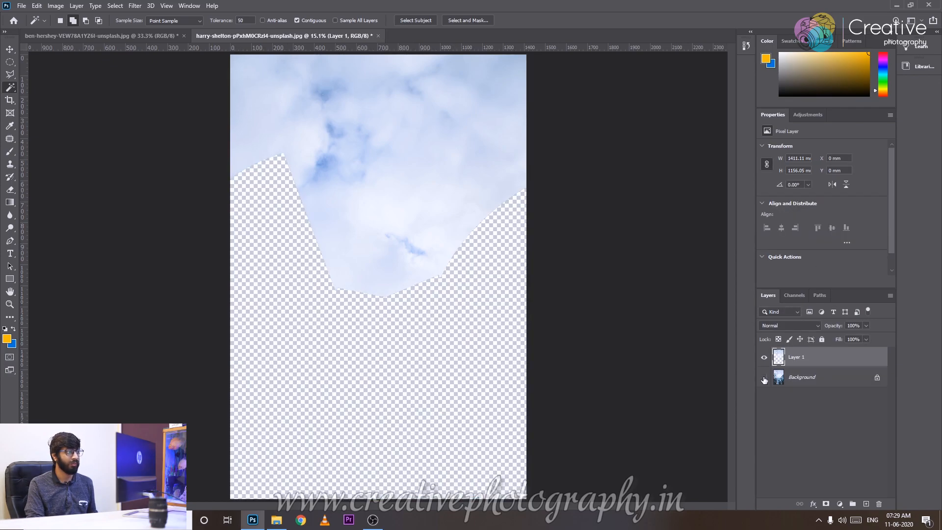
pyautogui.hotkey('ctrl', '+')
pyautogui.hotkey('ctrl', '+')
pyautogui.hotkey('ctrl', '+')
pyautogui.hotkey('ctrl', '+')
pyautogui.hotkey('ctrl', '+')
pyautogui.hotkey('ctrl', '+')
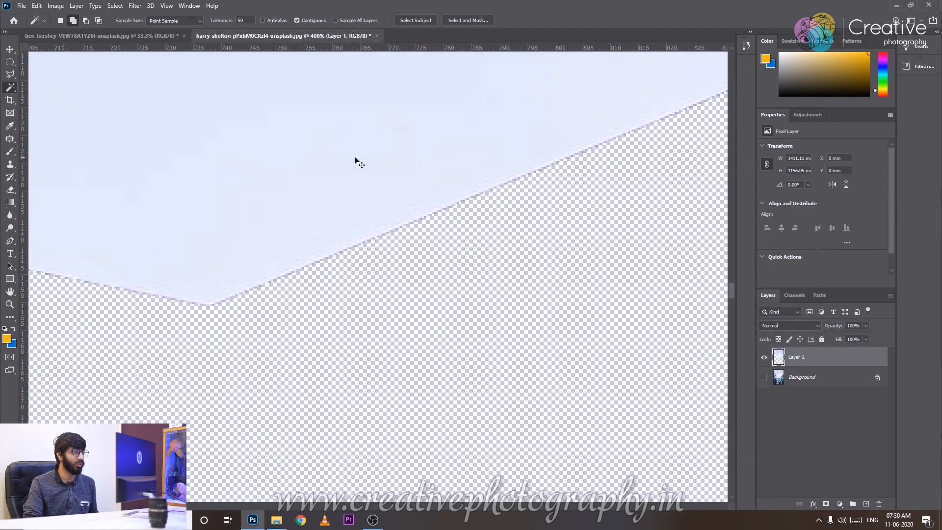
pyautogui.hotkey('ctrl', '0')
# Show and activate the Background layer, select its sky again with the Magic Wand and turn Anti-alias on.
pyautogui.click(788, 377)
pyautogui.click(764, 377)
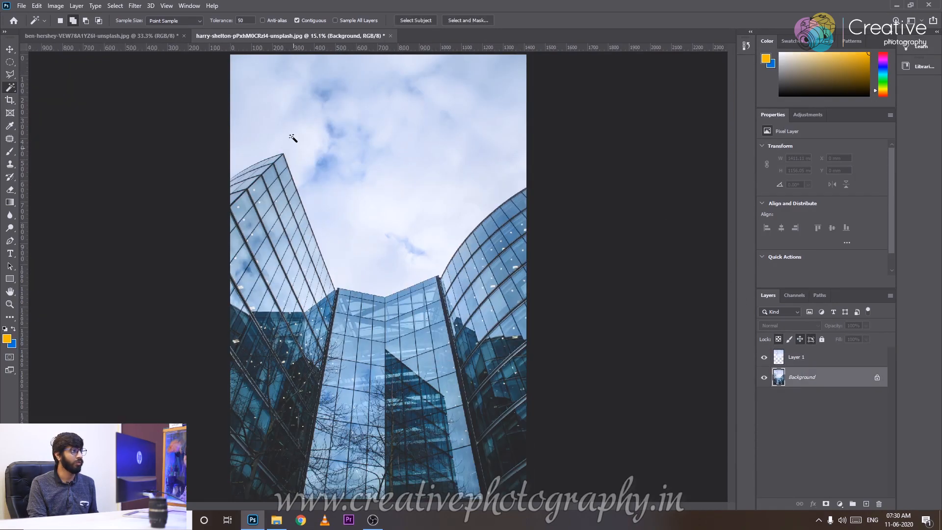
pyautogui.click(343, 98)
pyautogui.click(363, 227)
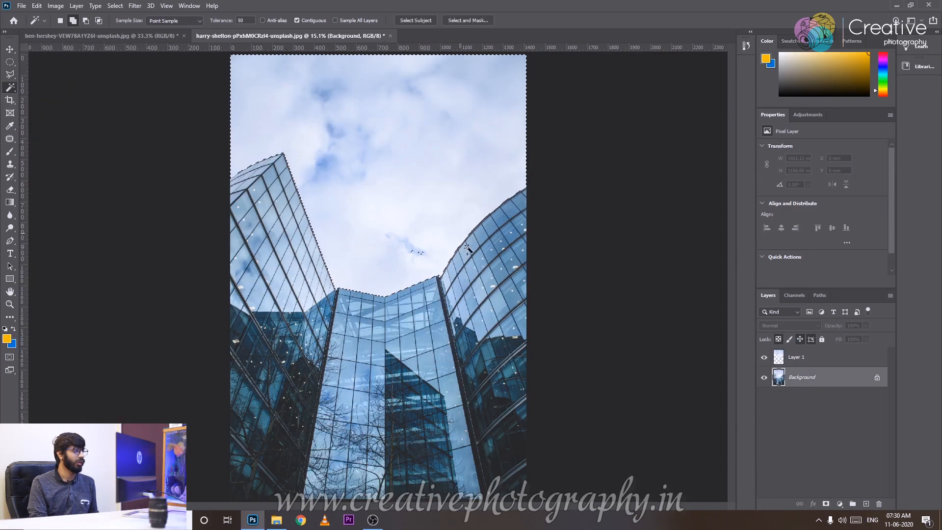
pyautogui.click(262, 20)
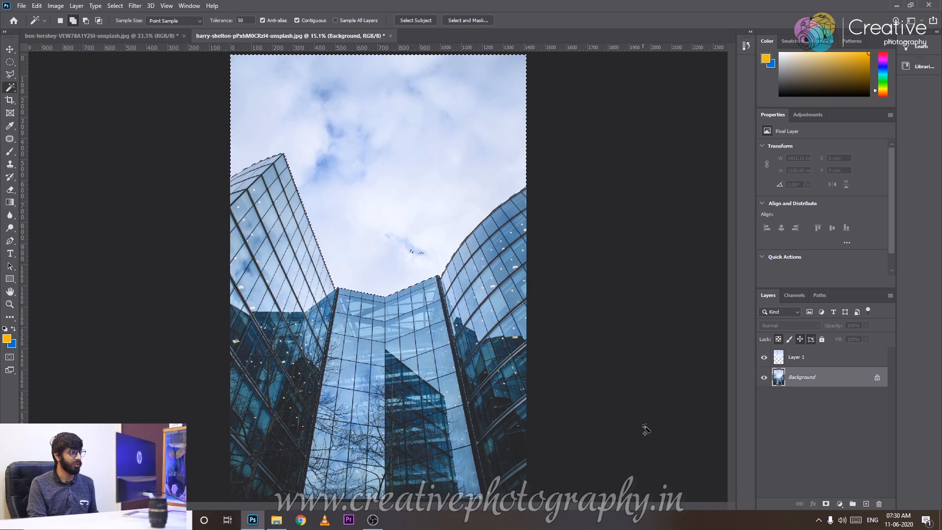
# Copy the sky selection to another layer with the Background hidden and compare its lower edge with Layer 1.
pyautogui.hotkey('ctrl', 'j')
pyautogui.click(767, 398)
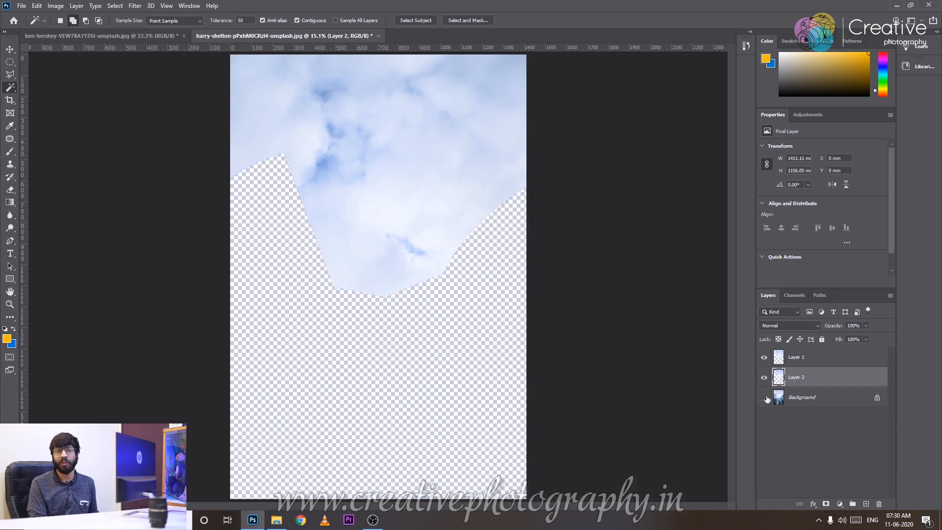
pyautogui.hotkey('ctrl', '1')
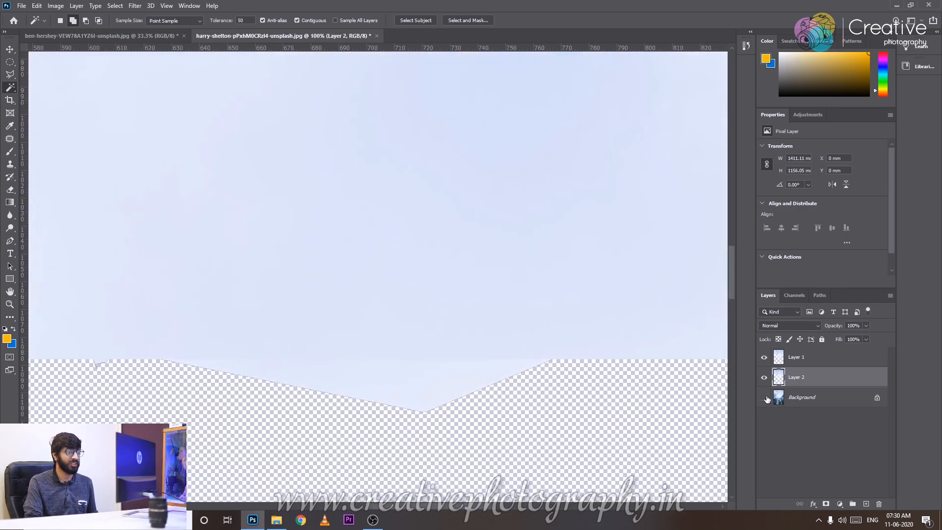
pyautogui.moveTo(496, 257); pyautogui.dragTo(354, 115)
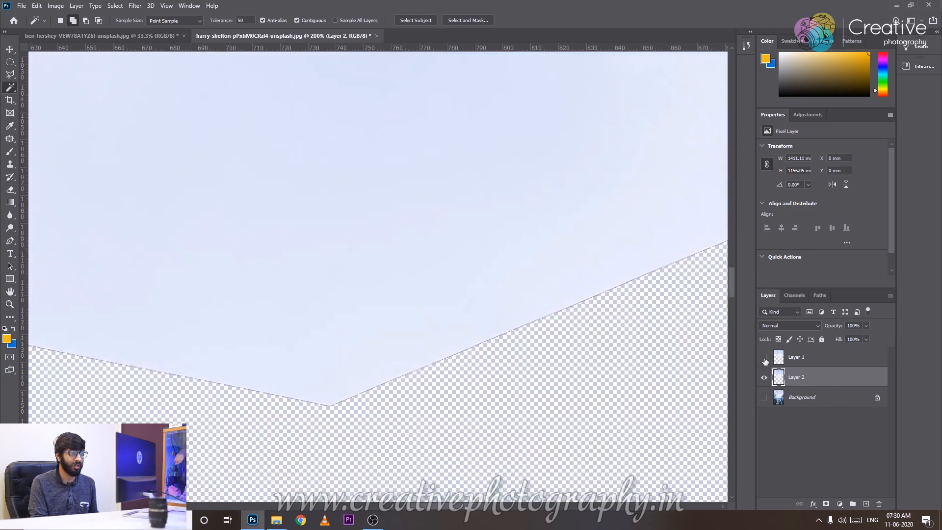
pyautogui.hotkey('ctrl', '+')
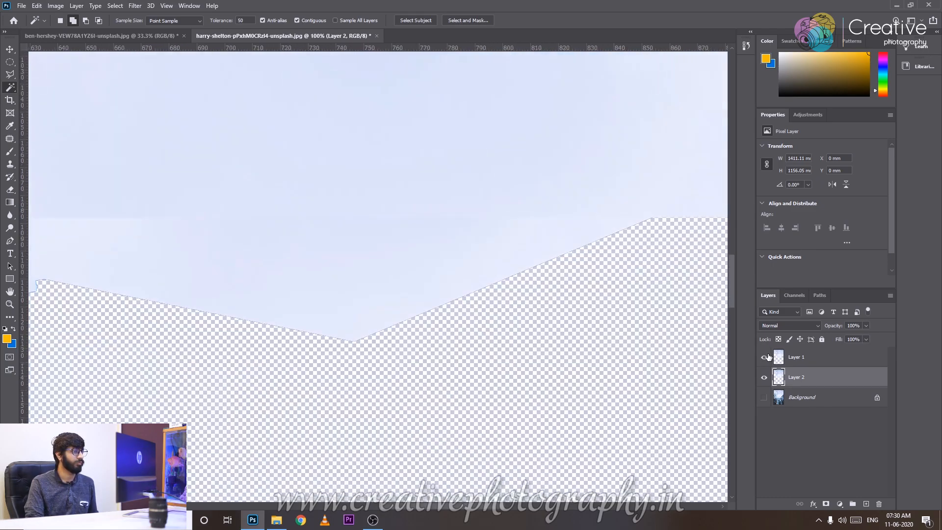
# Examine the sky's slanted lower edge at pixel level, comparing Layer 1 with Layer 2.
pyautogui.hotkey('ctrl', '+')
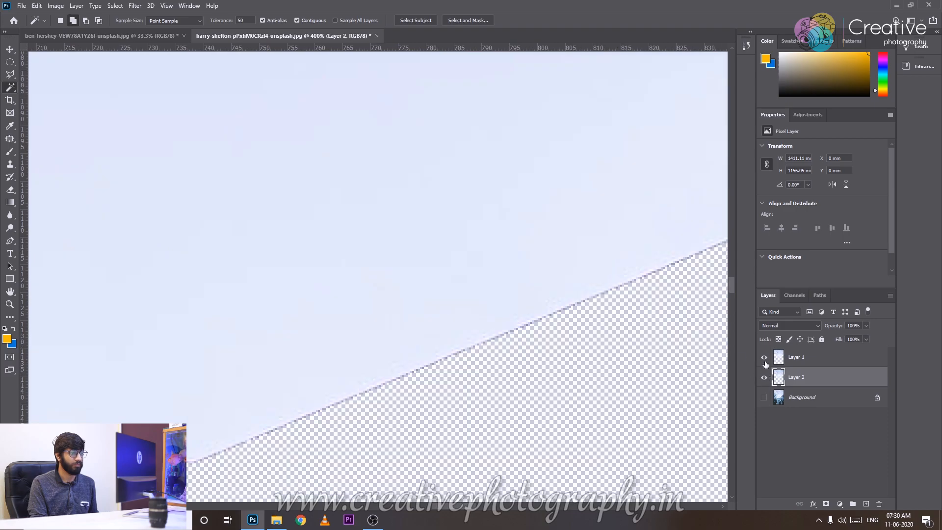
pyautogui.hotkey('ctrl', '+')
pyautogui.hotkey('ctrl', '+')
pyautogui.hotkey('ctrl', '+')
pyautogui.hotkey('ctrl', '+')
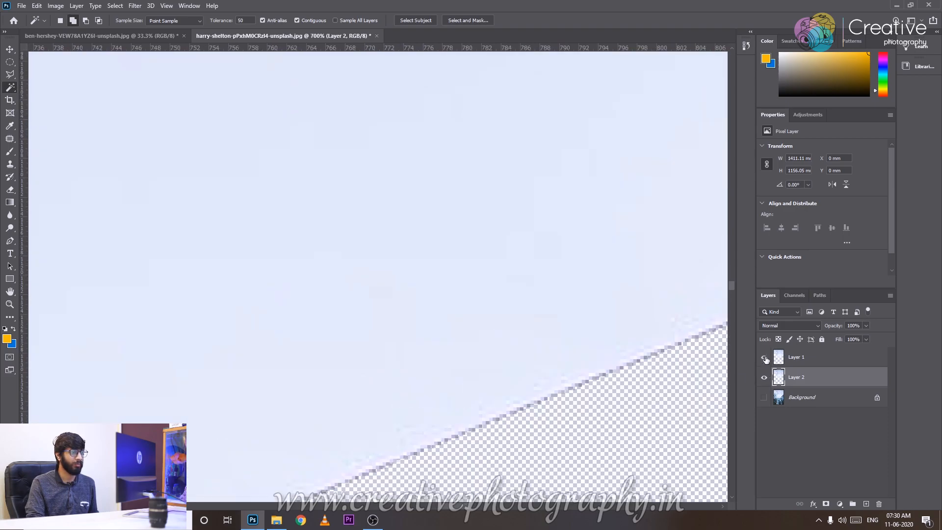
pyautogui.moveTo(610, 321); pyautogui.dragTo(443, 138)
pyautogui.hotkey('ctrl', '+')
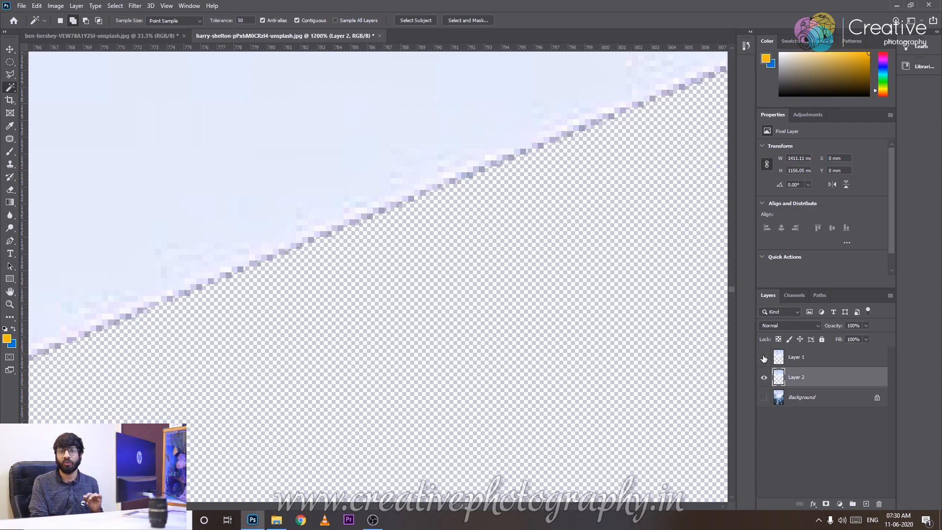
# Show the Background layer again and delete both copied sky layers, Layer 1 and Layer 2.
pyautogui.hotkey('ctrl', '0')
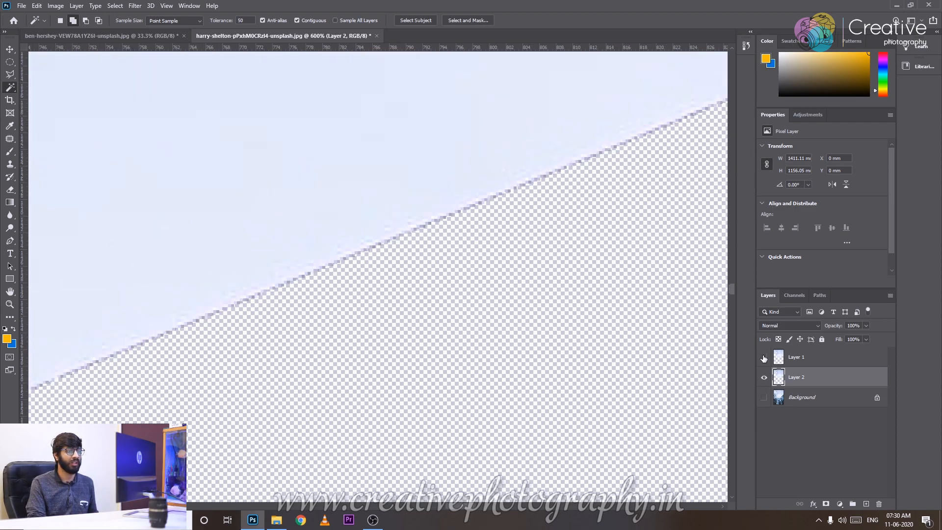
pyautogui.click(764, 398)
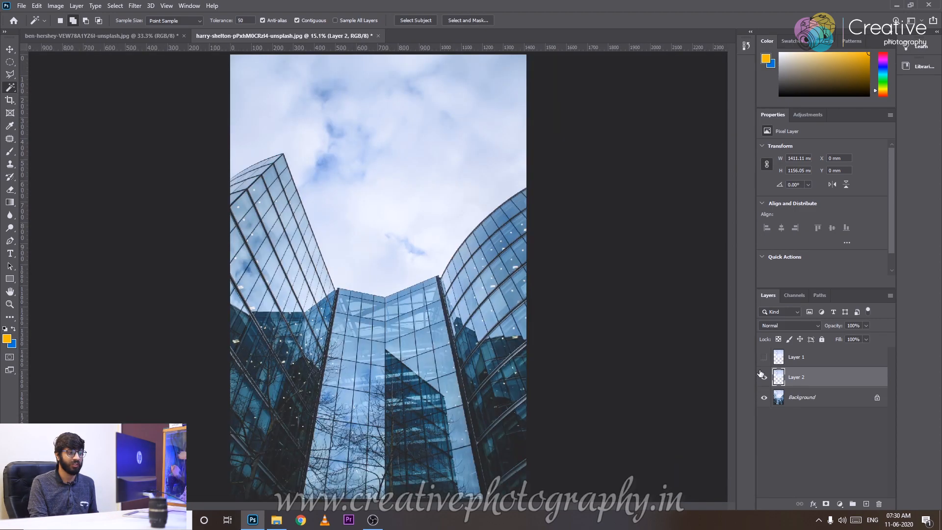
pyautogui.click(823, 364)
pyautogui.press('Delete')
pyautogui.press('Delete')
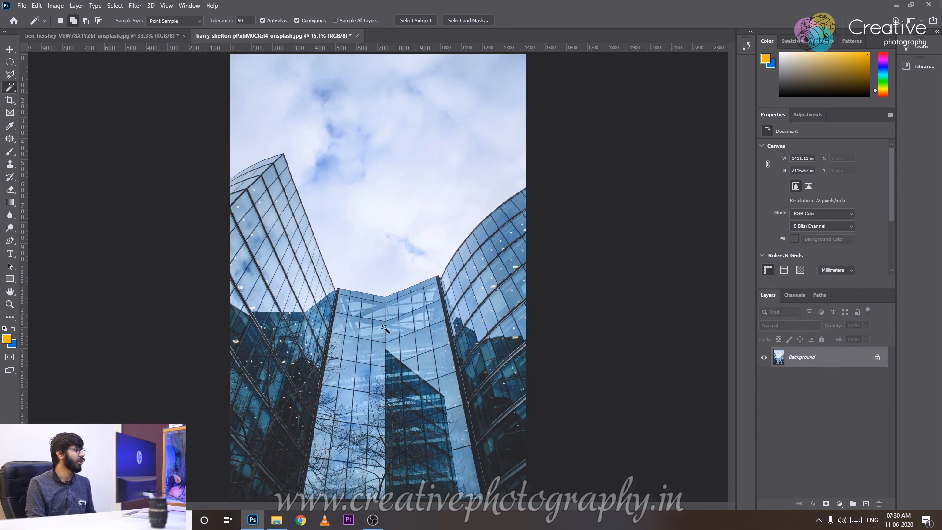
# Select the sky above the buildings with the Magic Wand at a tolerance of 50.
pyautogui.rightClick(11, 87)
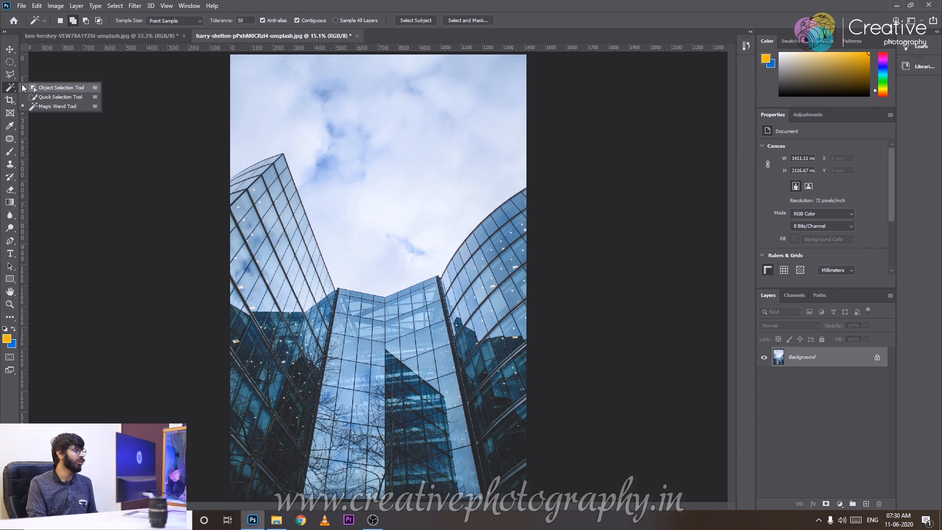
pyautogui.click(42, 106)
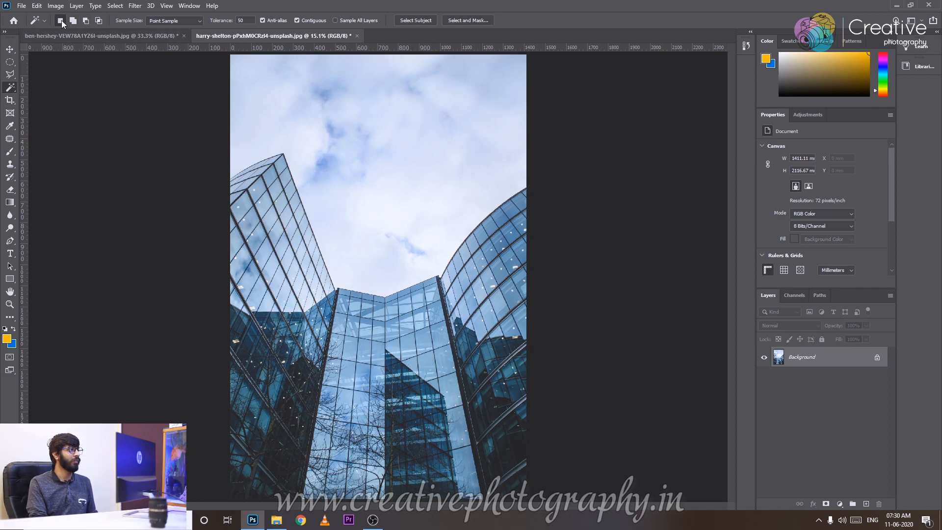
pyautogui.click(439, 190)
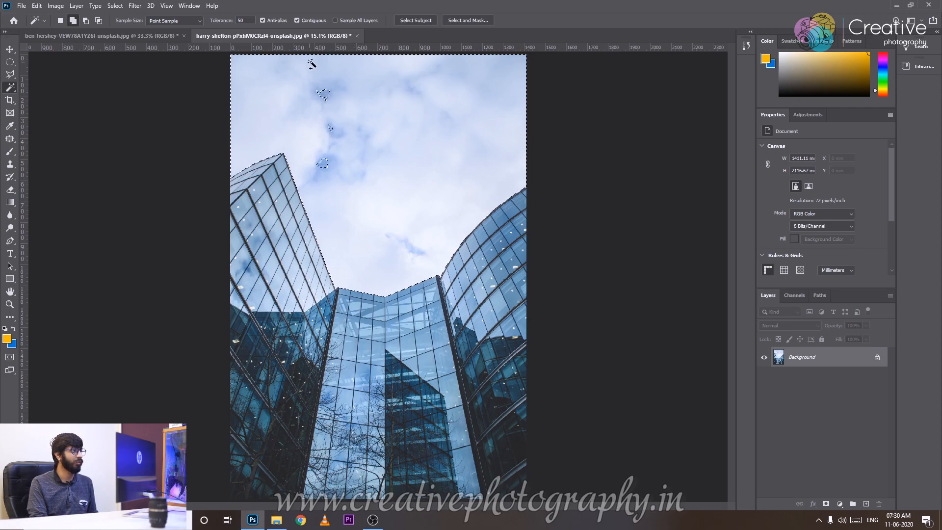
pyautogui.click(242, 20)
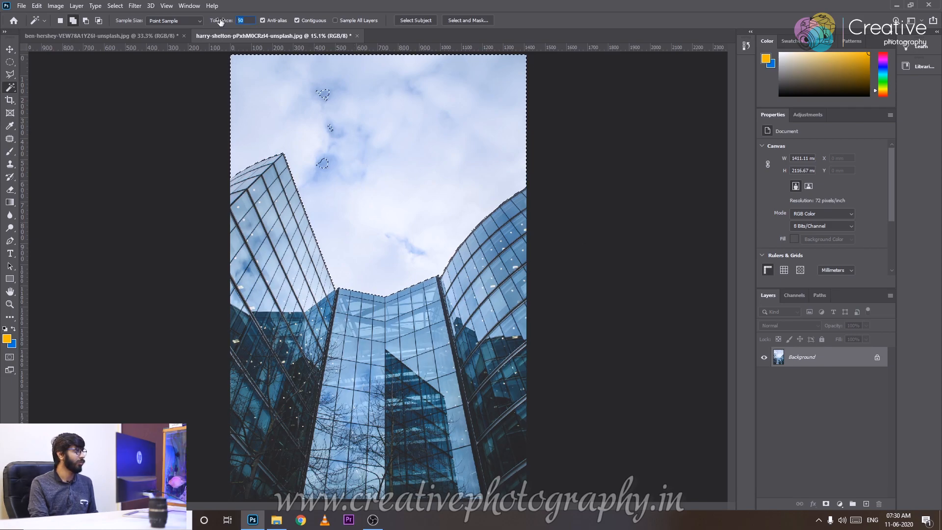
# Switch the Magic Wand to New Selection, reselect the sky from different spots and clear the selection.
pyautogui.click(59, 20)
pyautogui.click(219, 166)
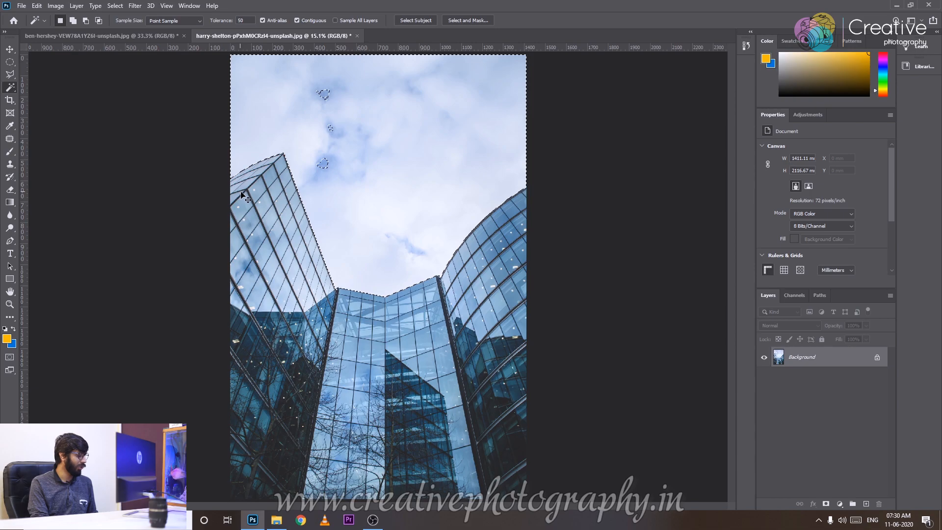
pyautogui.click(315, 90)
pyautogui.click(420, 184)
pyautogui.hotkey('ctrl', 'd')
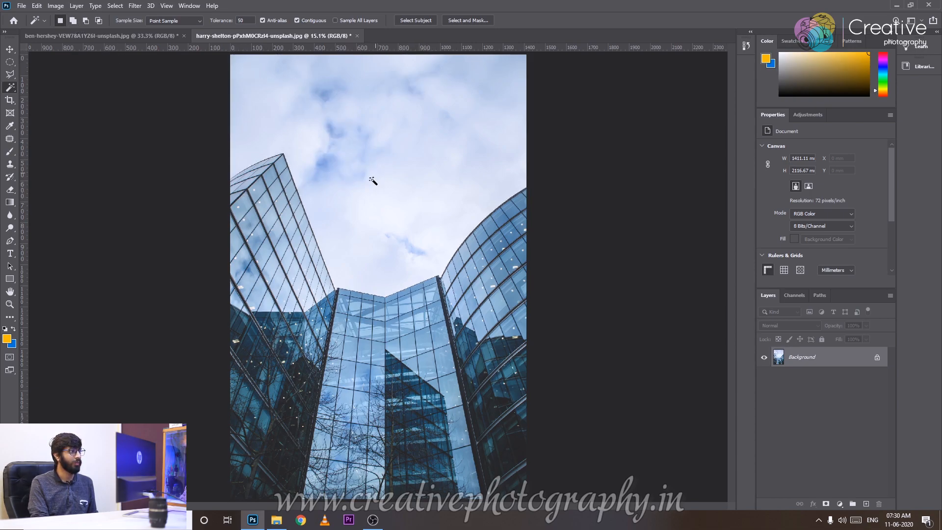
# Select the sky with the Magic Wand and include its darker blue patches using Add to Selection.
pyautogui.click(273, 106)
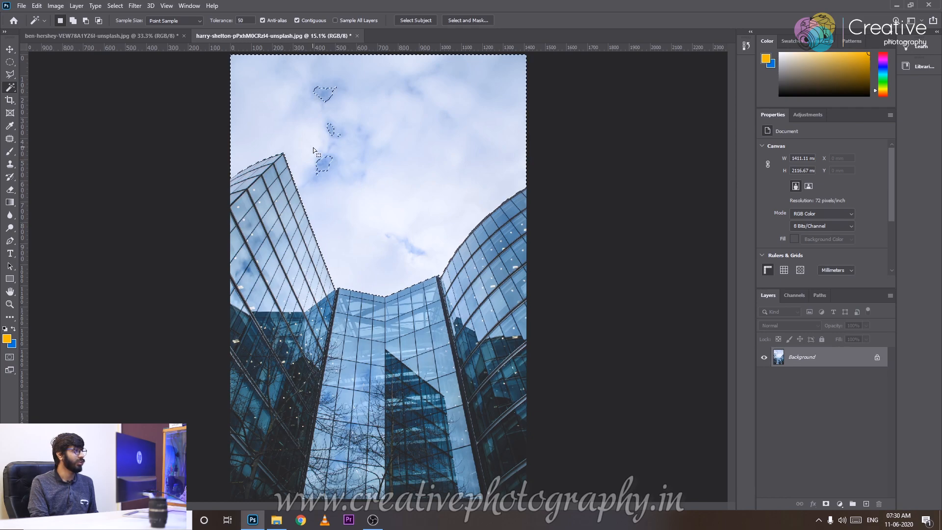
pyautogui.click(73, 22)
# Remove the bright clouds and the blue patches from the sky selection using Subtract from Selection.
pyautogui.click(86, 20)
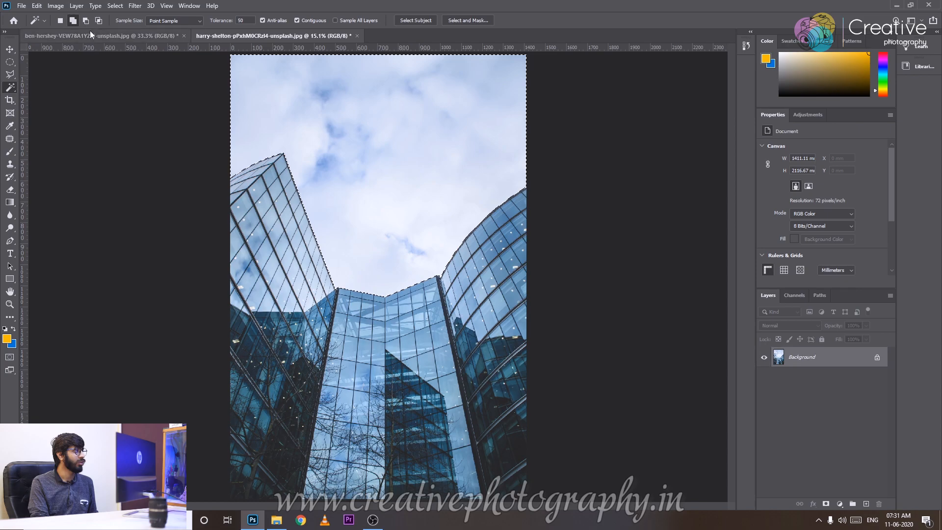
pyautogui.click(394, 232)
pyautogui.click(404, 241)
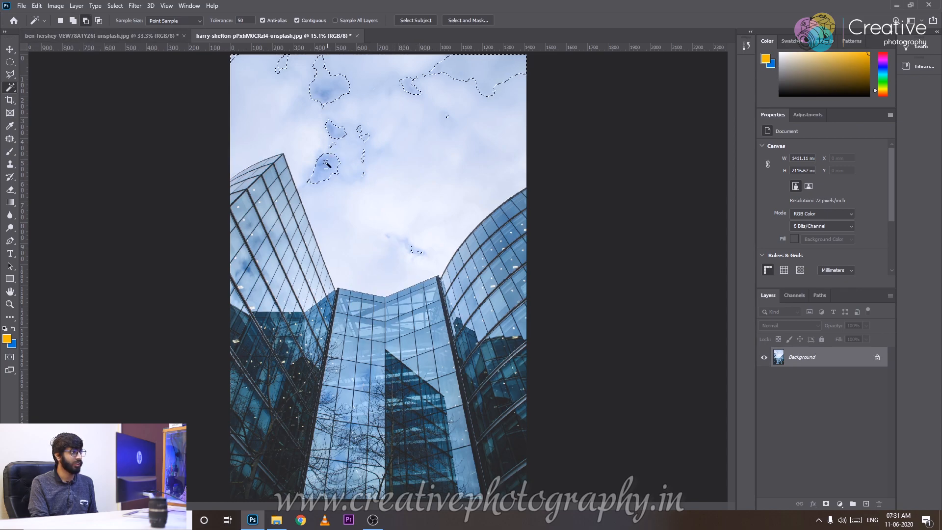
pyautogui.click(324, 172)
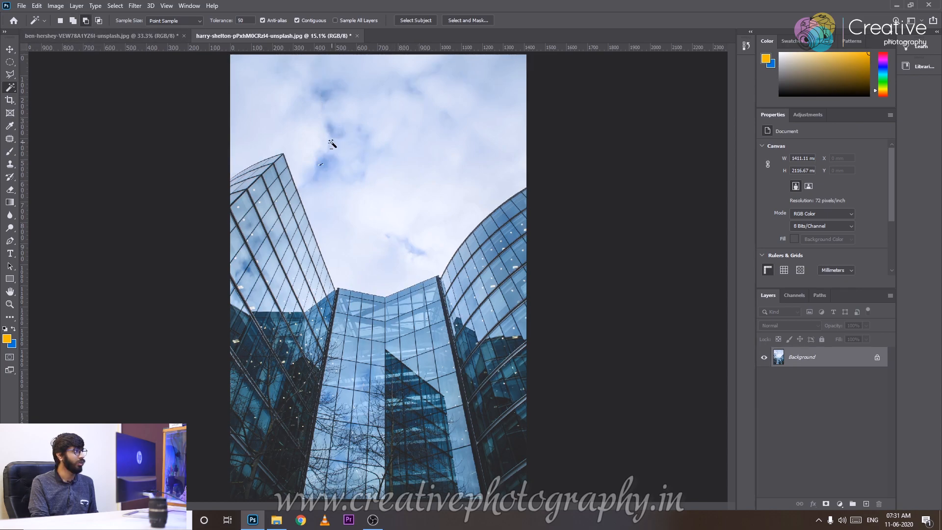
# Select the sky as a new selection, try Intersect with Selection on it, and deselect.
pyautogui.click(363, 179)
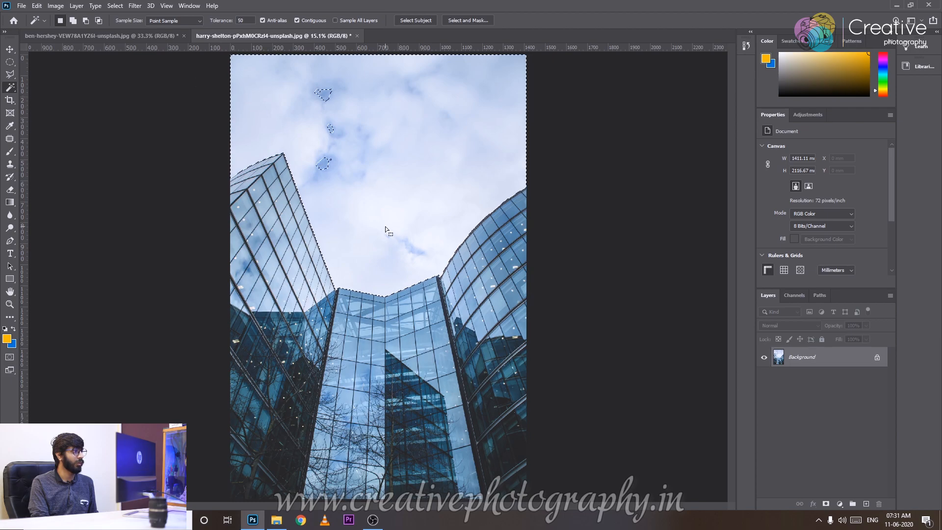
pyautogui.click(444, 226)
pyautogui.hotkey('ctrl', 'd')
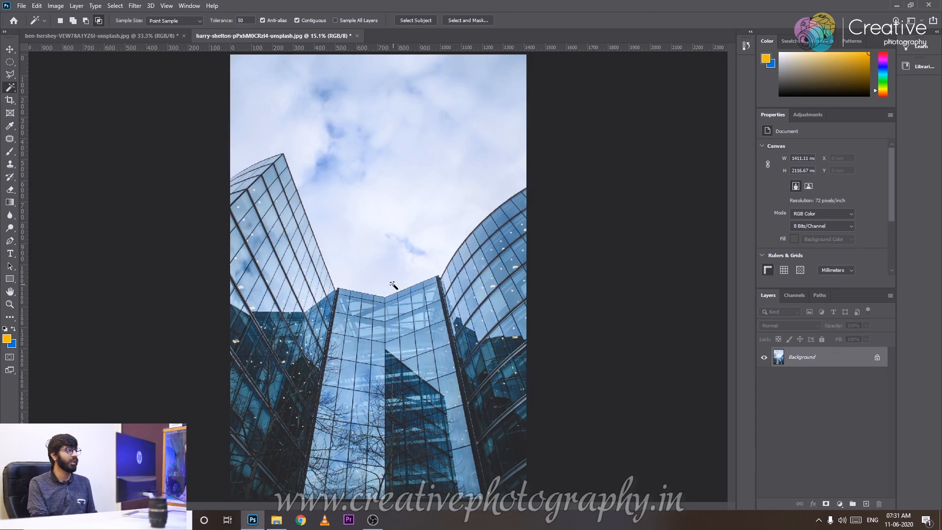
pyautogui.rightClick(9, 88)
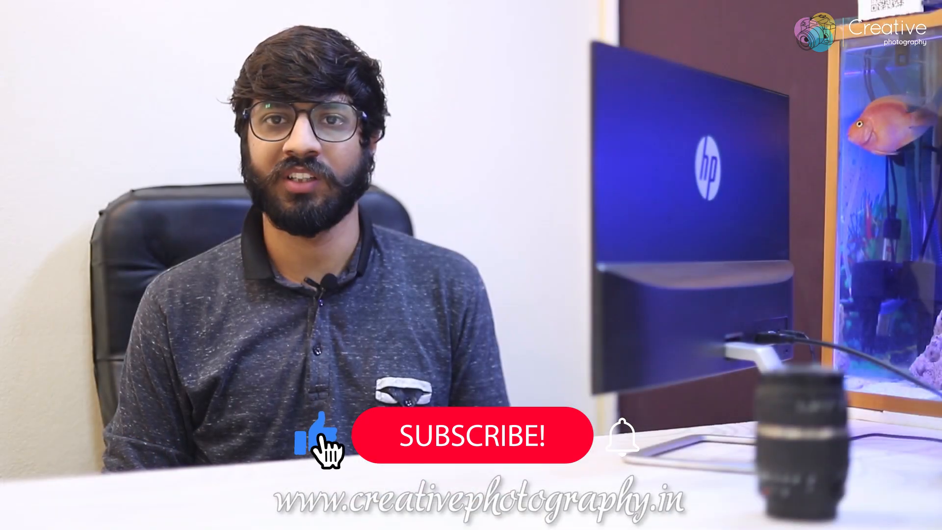